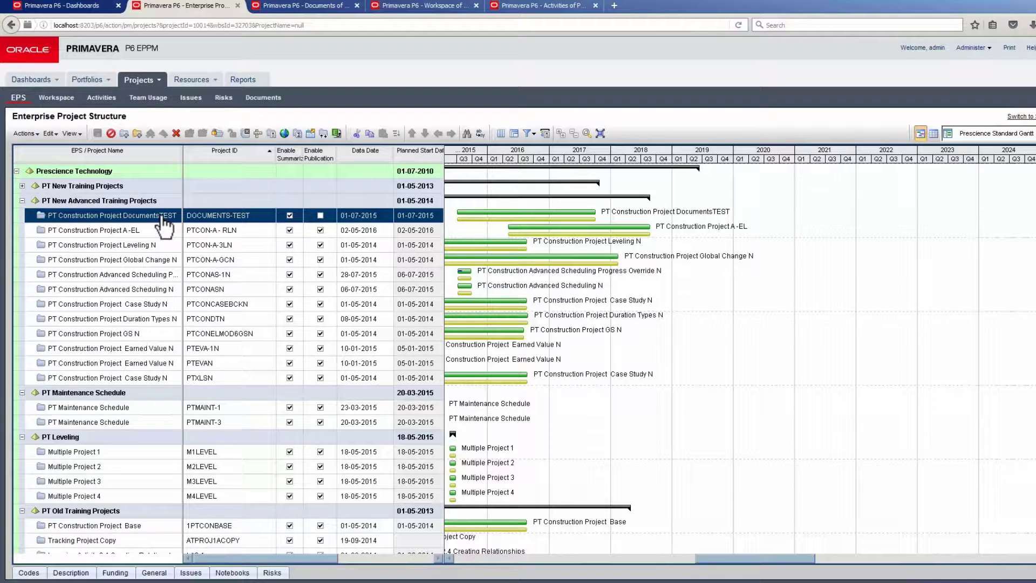
Step: Start a new document in the DocumentsTEST project's root document folder
left_click(162, 217)
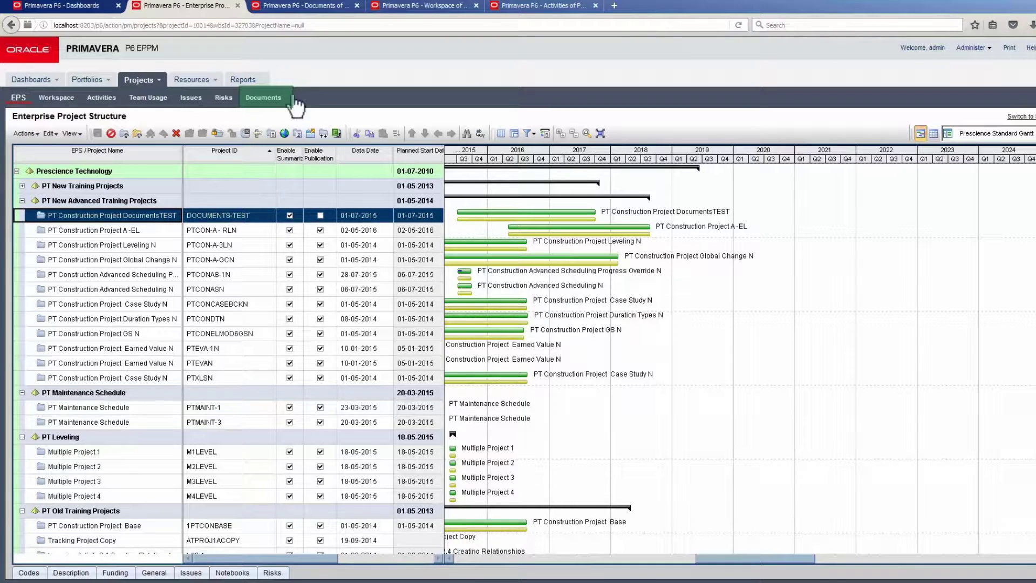
left_click(304, 11)
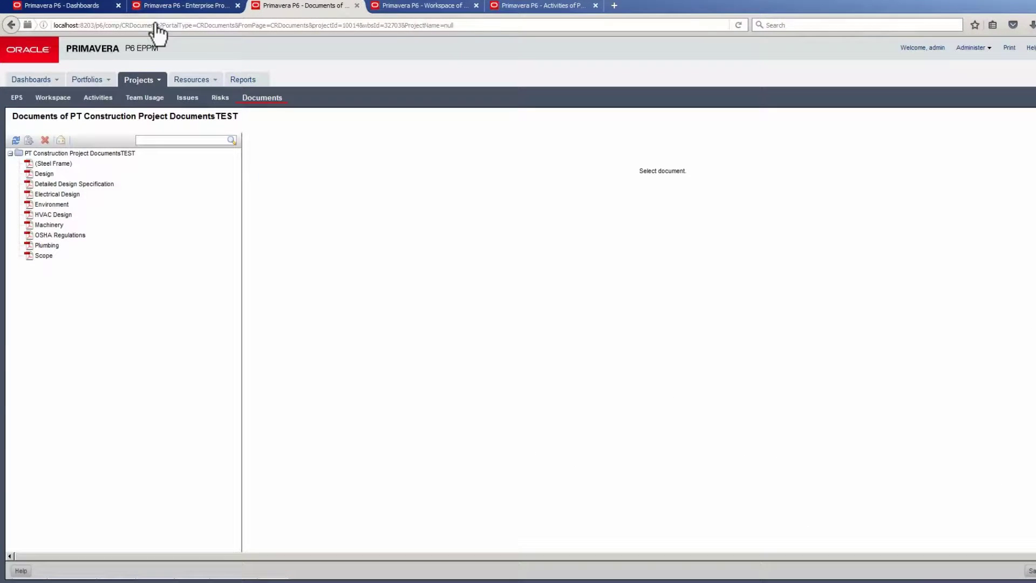
left_click(52, 154)
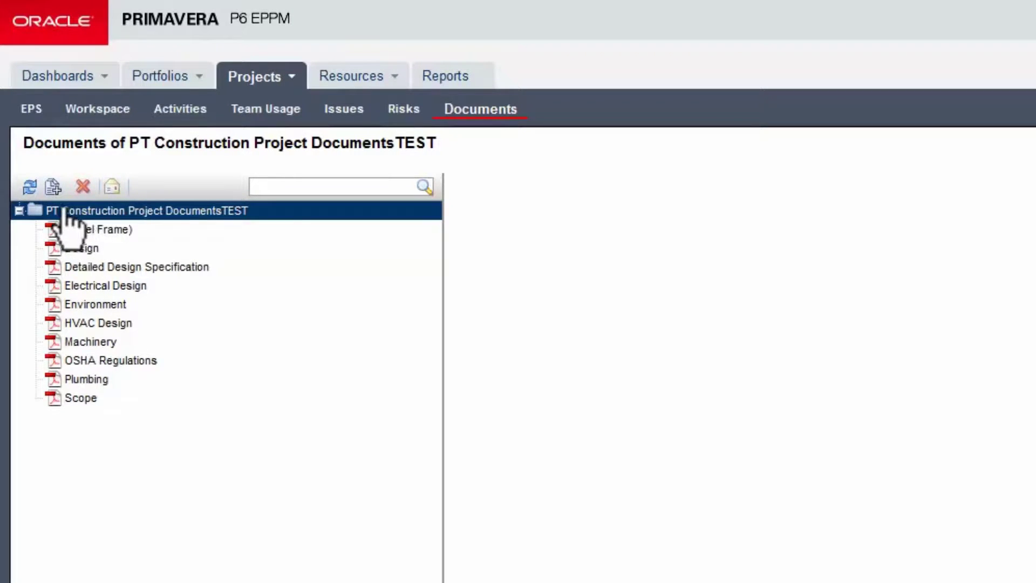
left_click(52, 189)
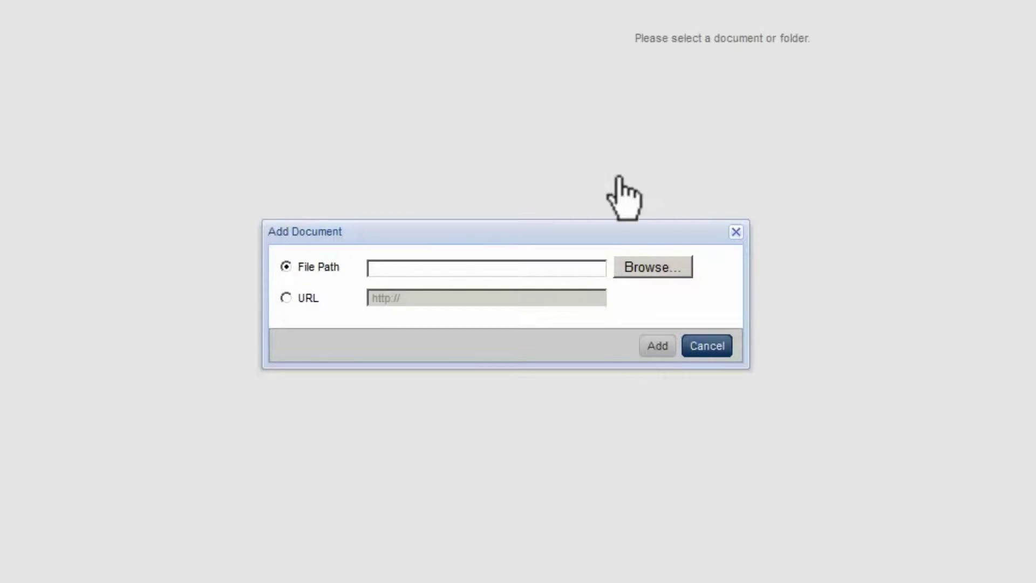
Step: Pick EnvProtR08 Regulationsqld.pdf from C:\Project Link Documents as the document's file
left_click(653, 268)
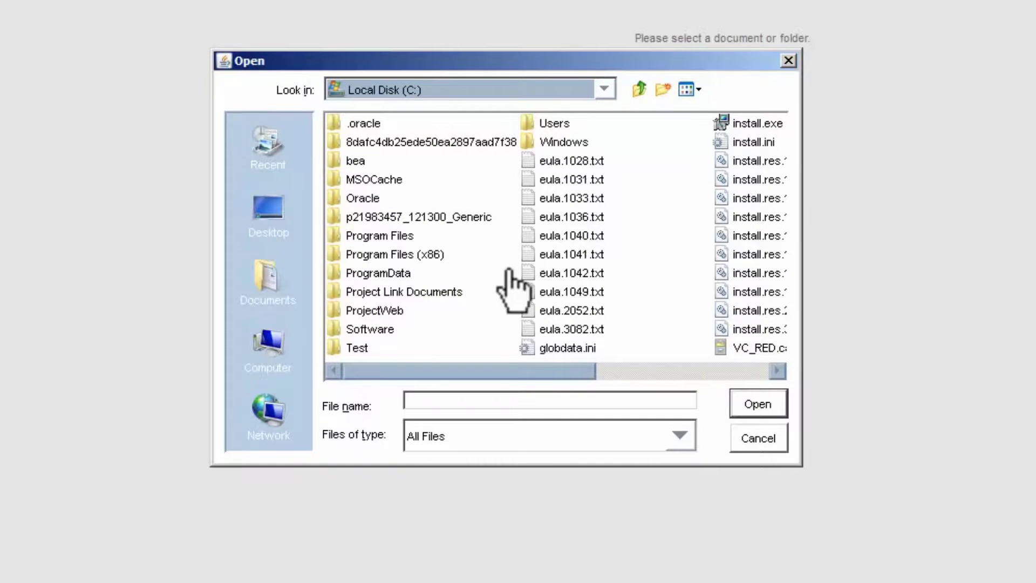
double_click(363, 297)
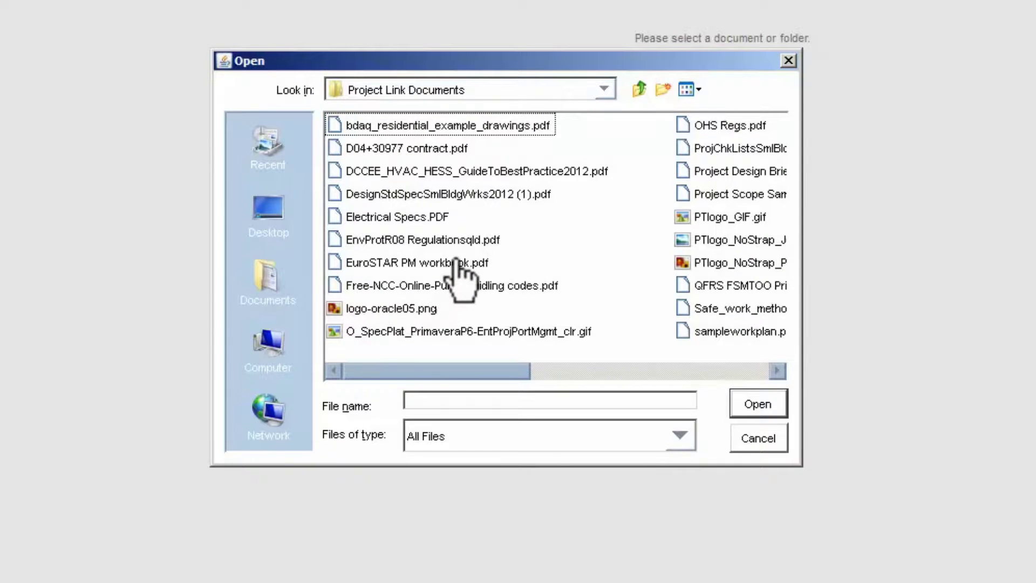
left_click(463, 241)
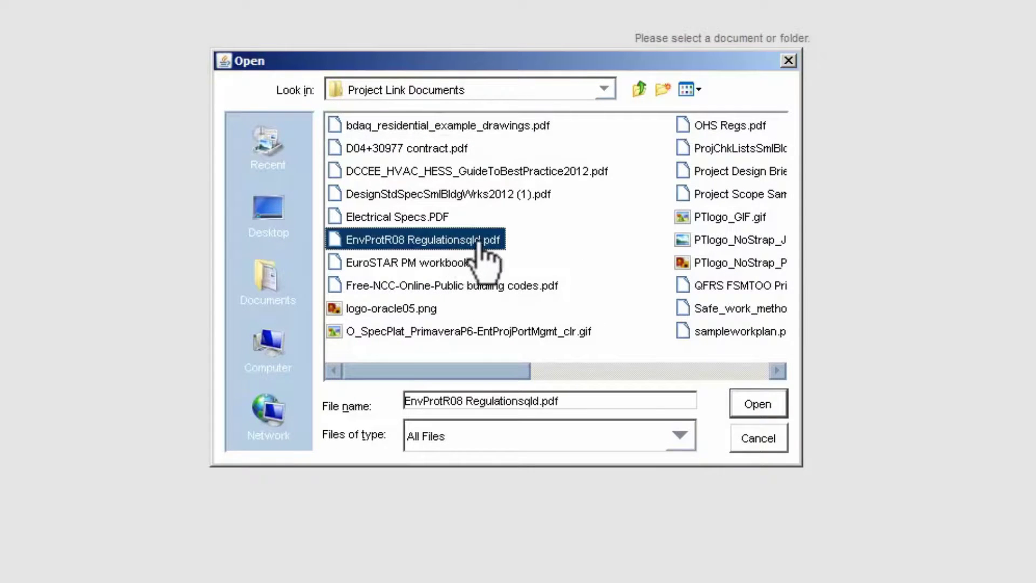
left_click(747, 404)
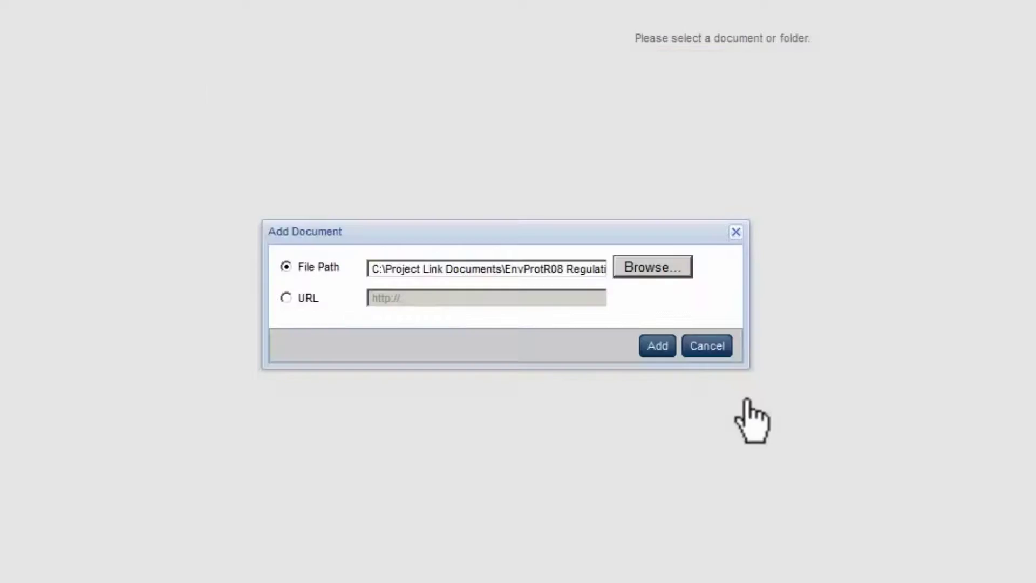
Step: Add the EnvProtR08 PDF to project documents with category Request for Information
left_click(654, 348)
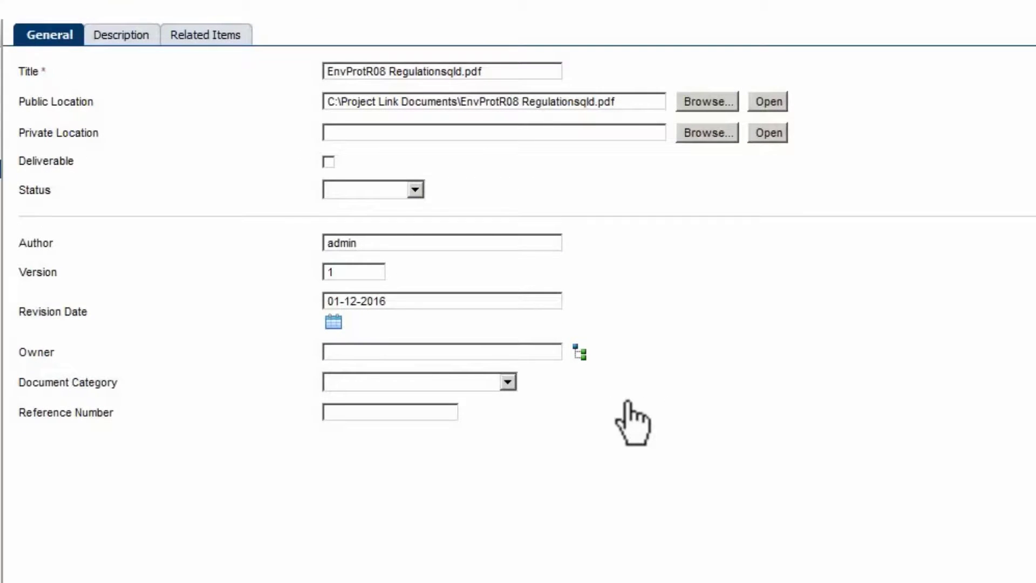
left_click(507, 383)
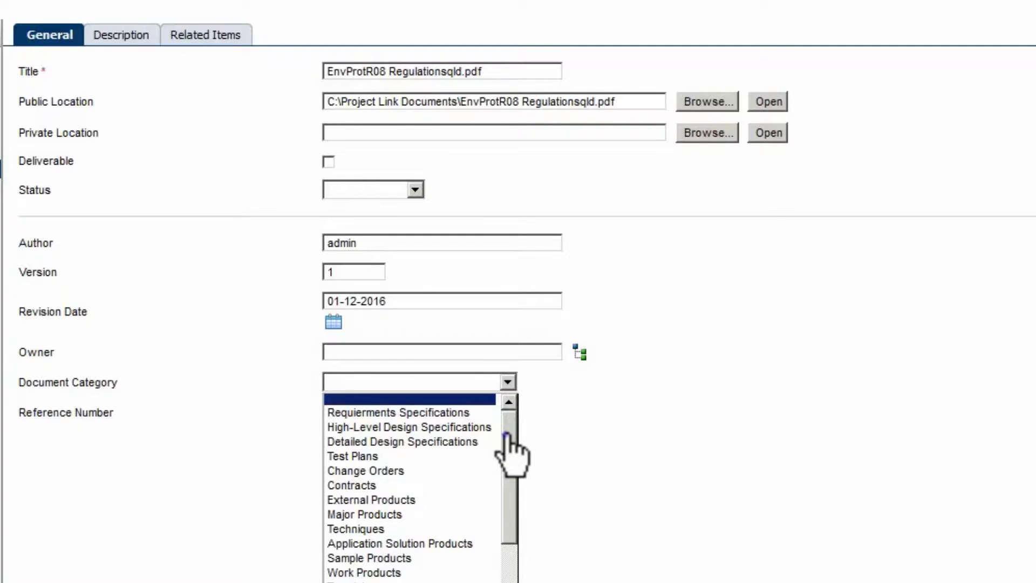
left_click_drag(506, 436, 496, 574)
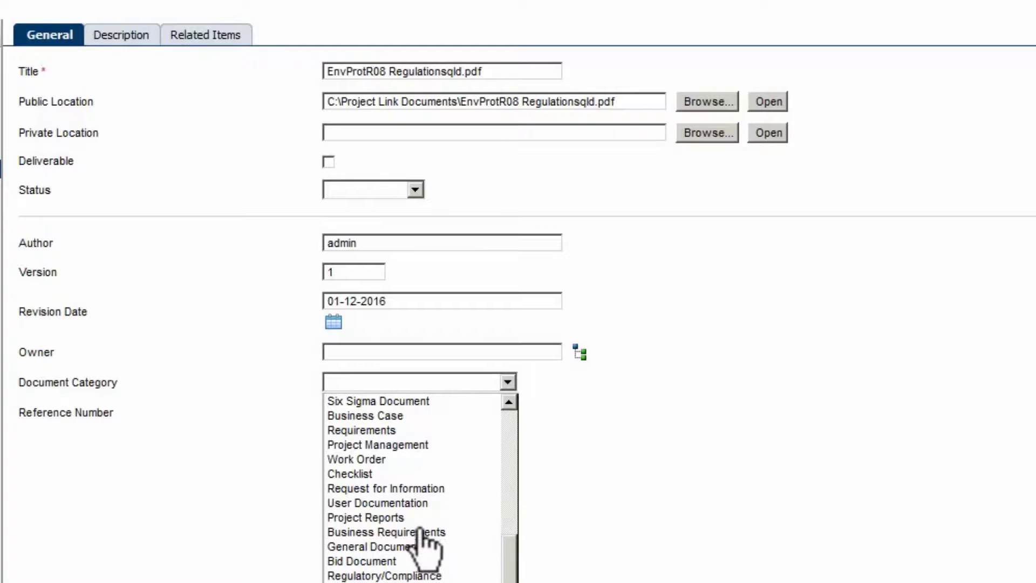
left_click(415, 488)
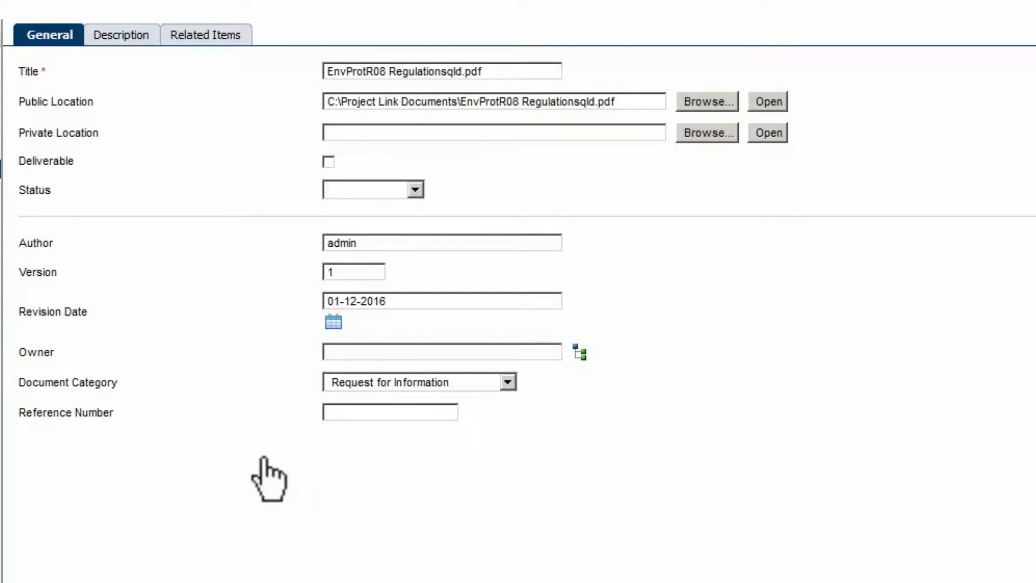
left_click(111, 41)
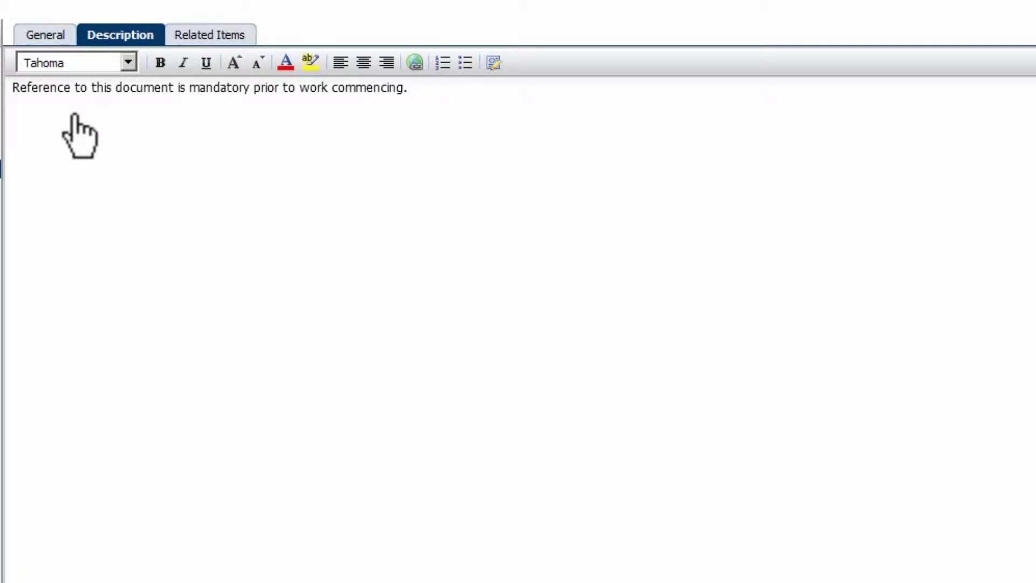
Step: Assign the Excavation activity under Foundation as a related item of the EnvProtR08 document
left_click(197, 35)
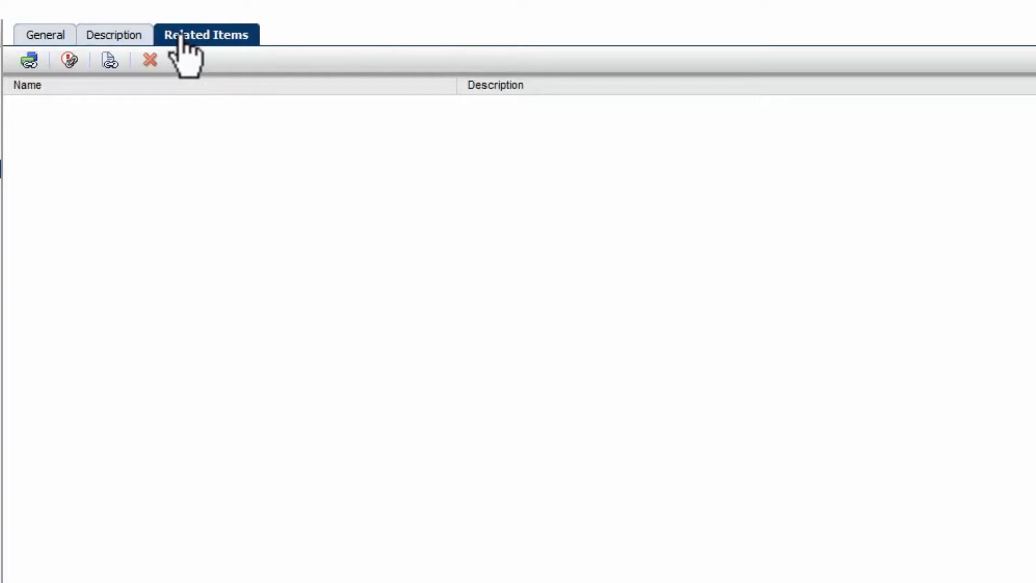
left_click(31, 62)
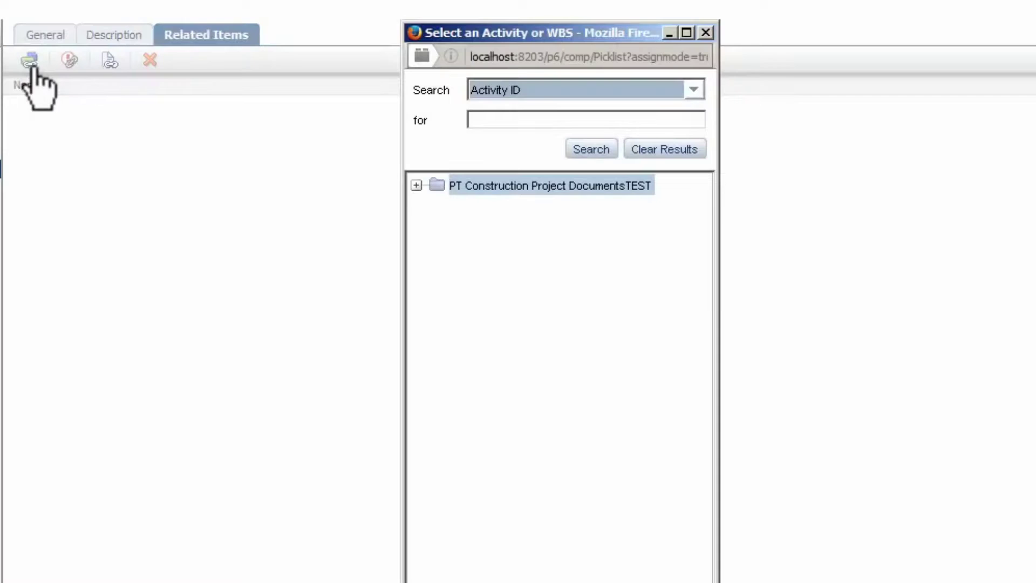
left_click(416, 186)
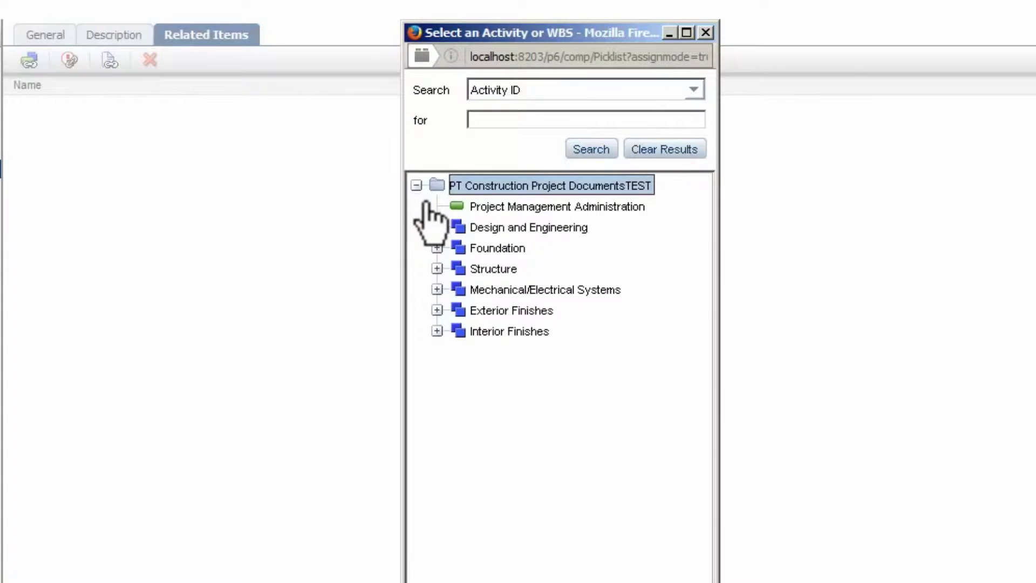
left_click(437, 248)
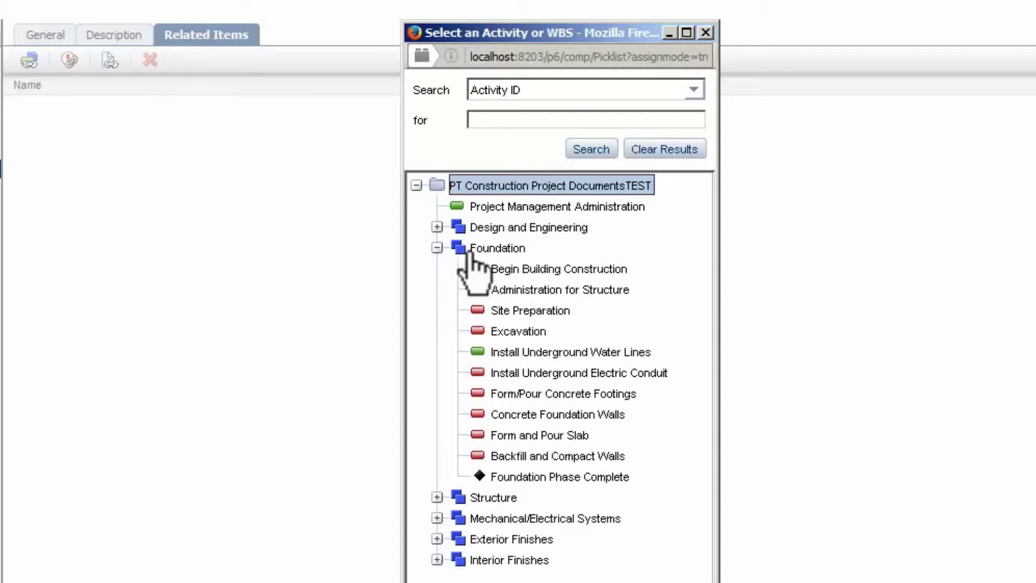
left_click(526, 332)
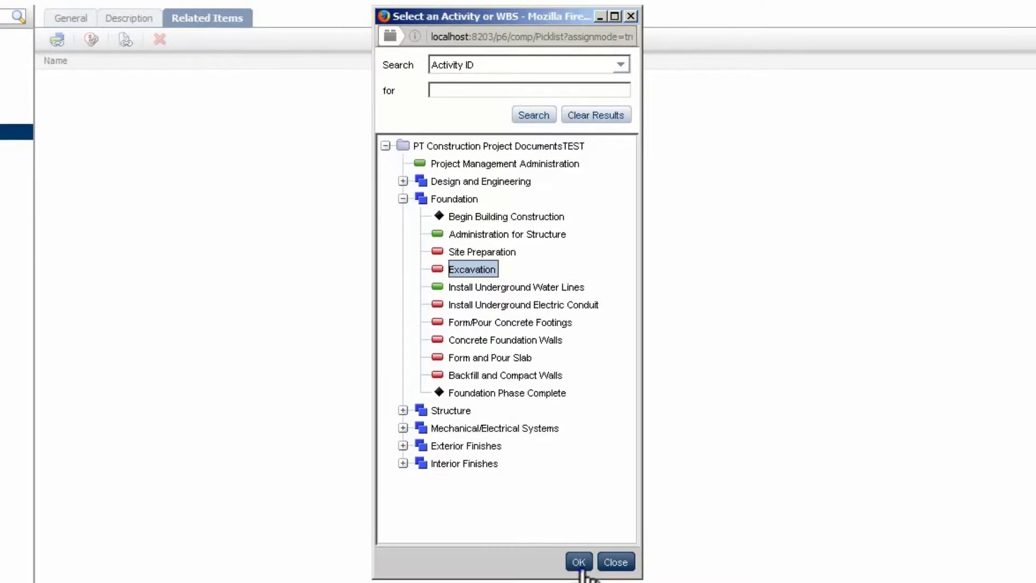
left_click(579, 563)
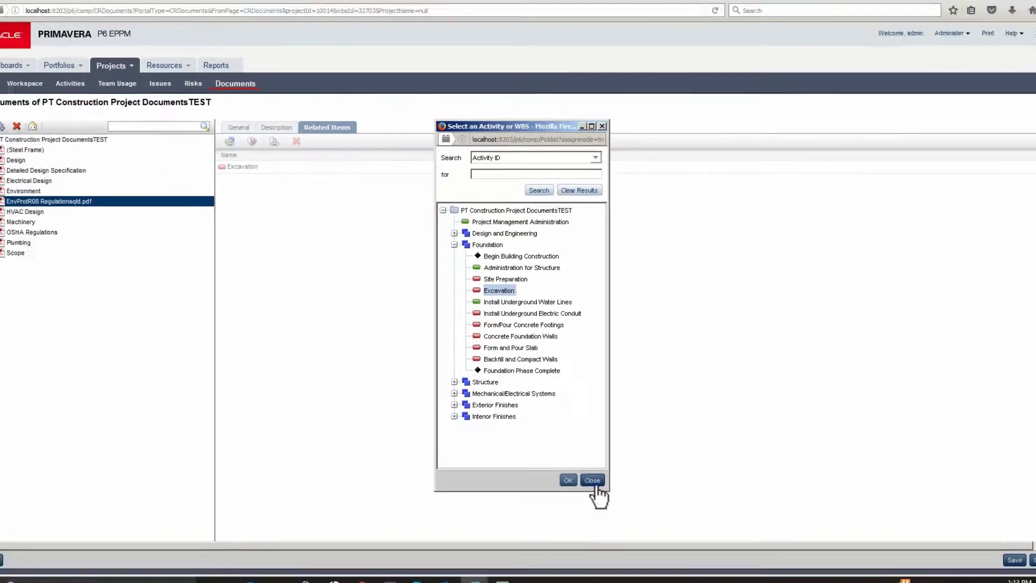
left_click(592, 480)
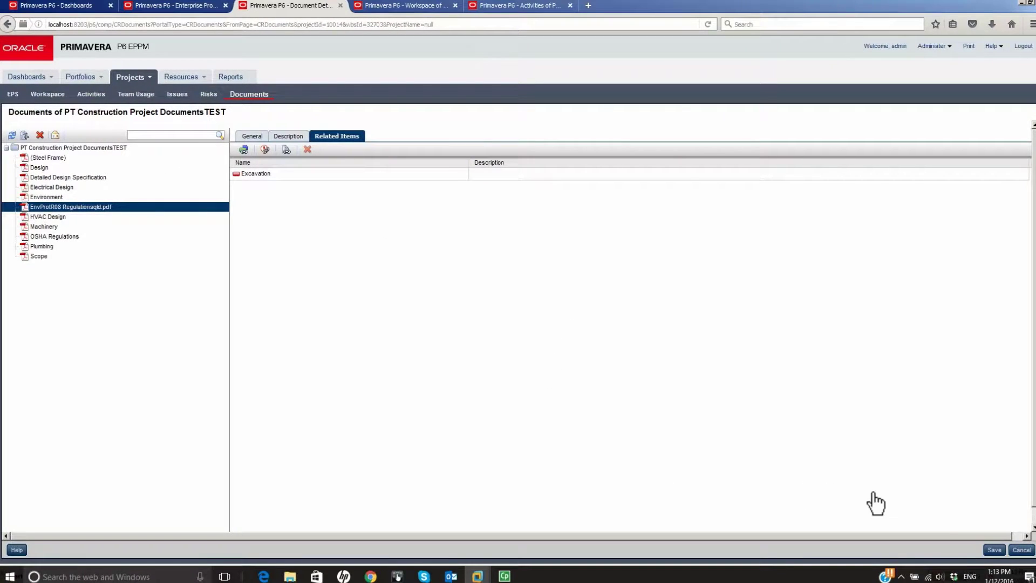
Step: Save the document, then show Excavation's Documents panel listing the EnvProtR08 file in Activities
left_click(995, 550)
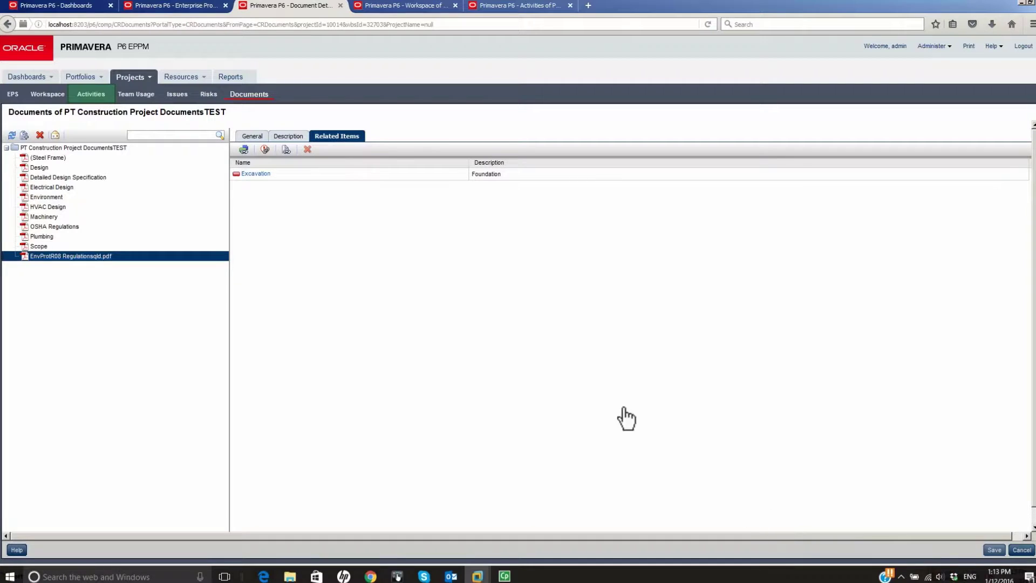
left_click(509, 7)
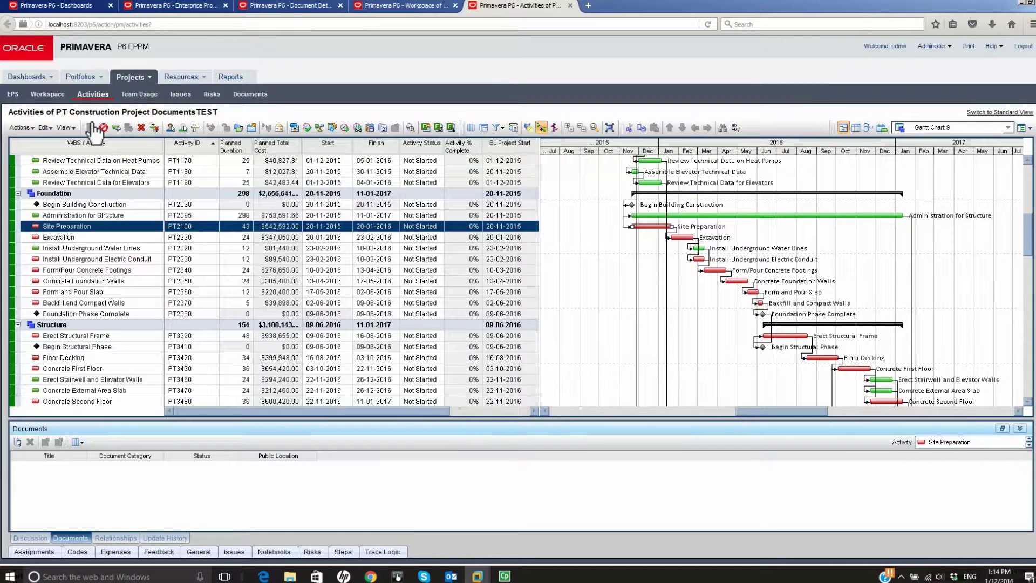
left_click(56, 238)
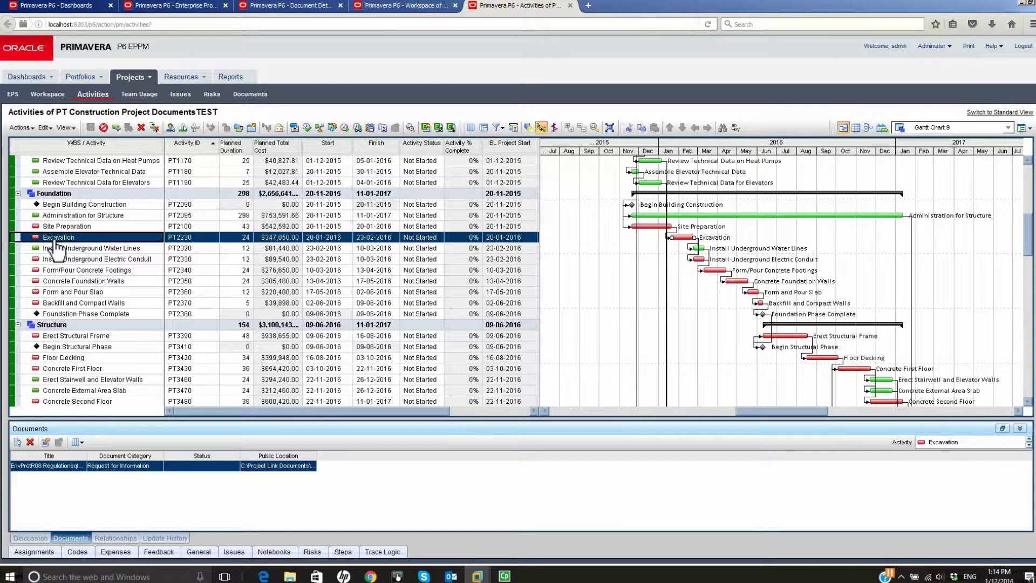
left_click(114, 473)
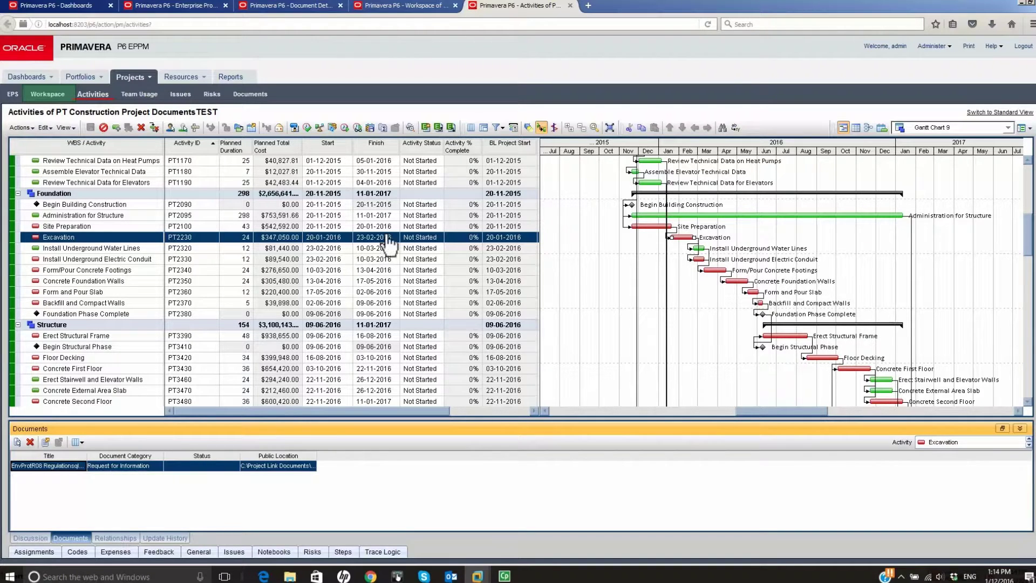
Step: In Workspace, add Free-NCC-Online-Public buidling codes.pdf from C:\Project Link Documents as a project document
left_click(414, 8)
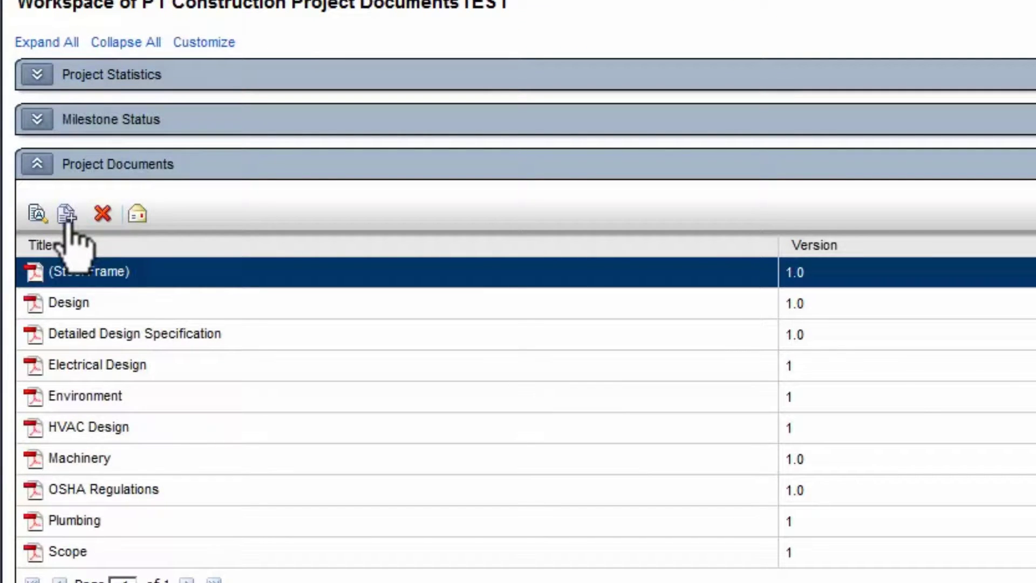
left_click(67, 215)
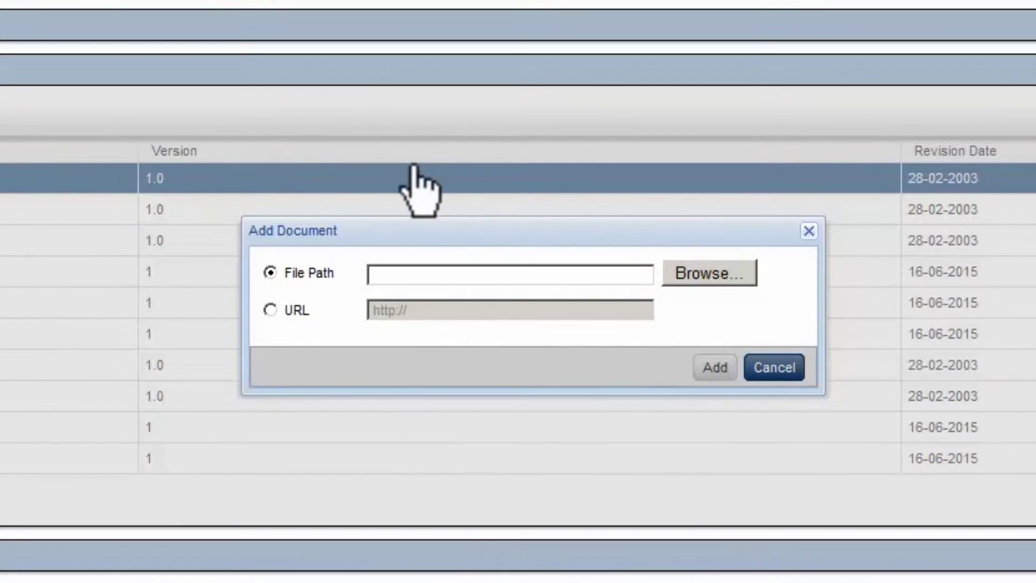
left_click(707, 275)
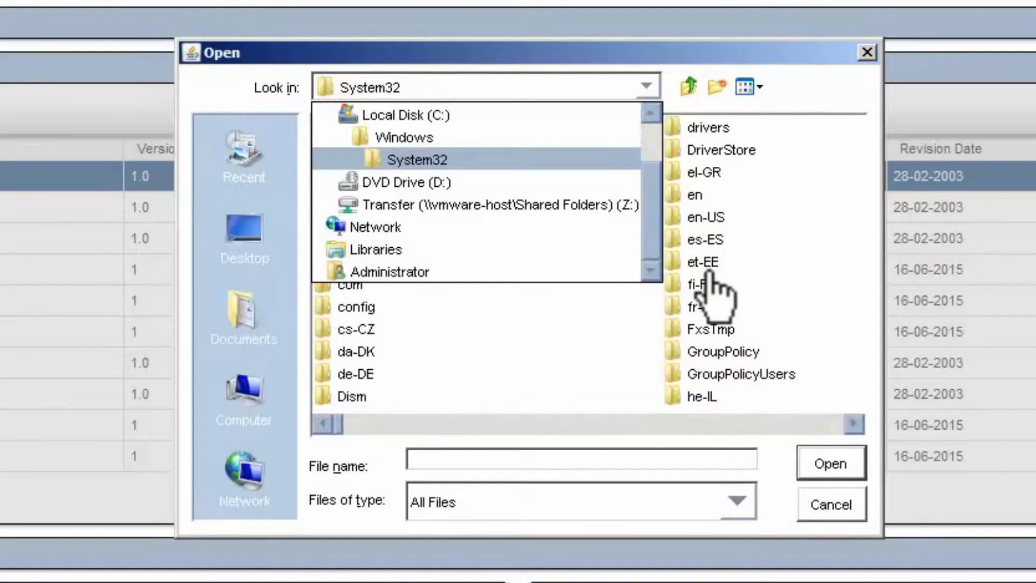
left_click(403, 123)
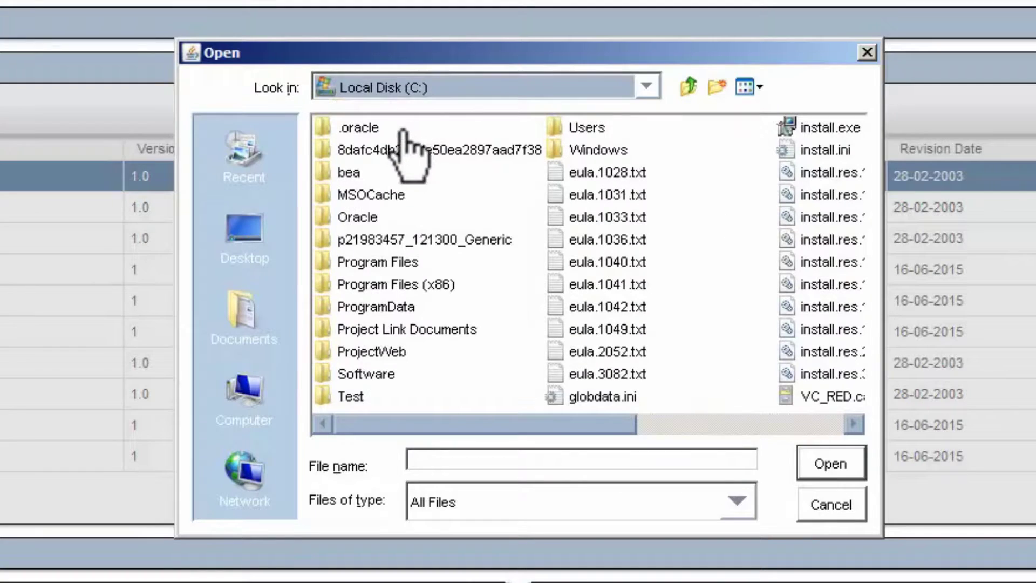
double_click(361, 330)
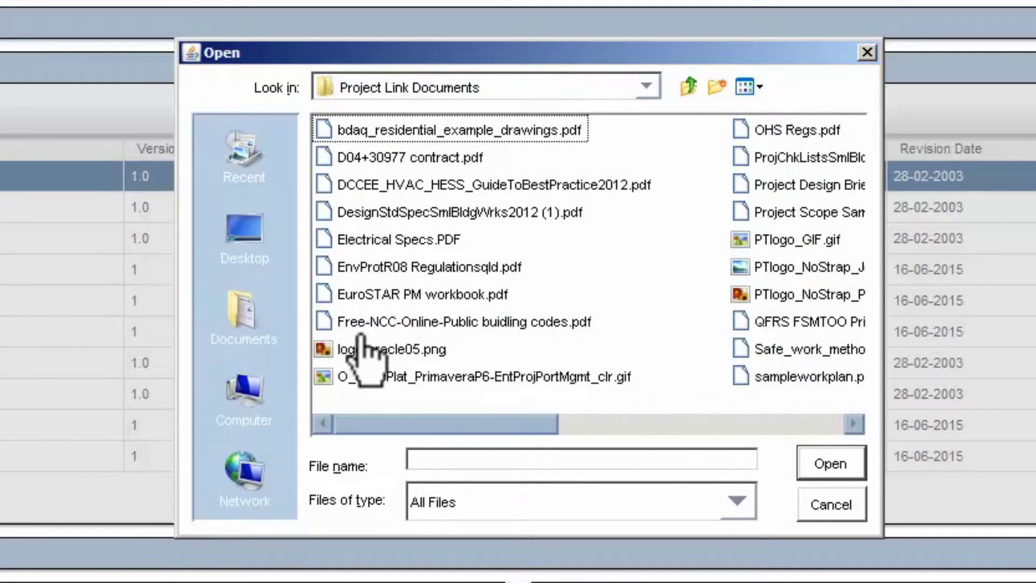
left_click(475, 331)
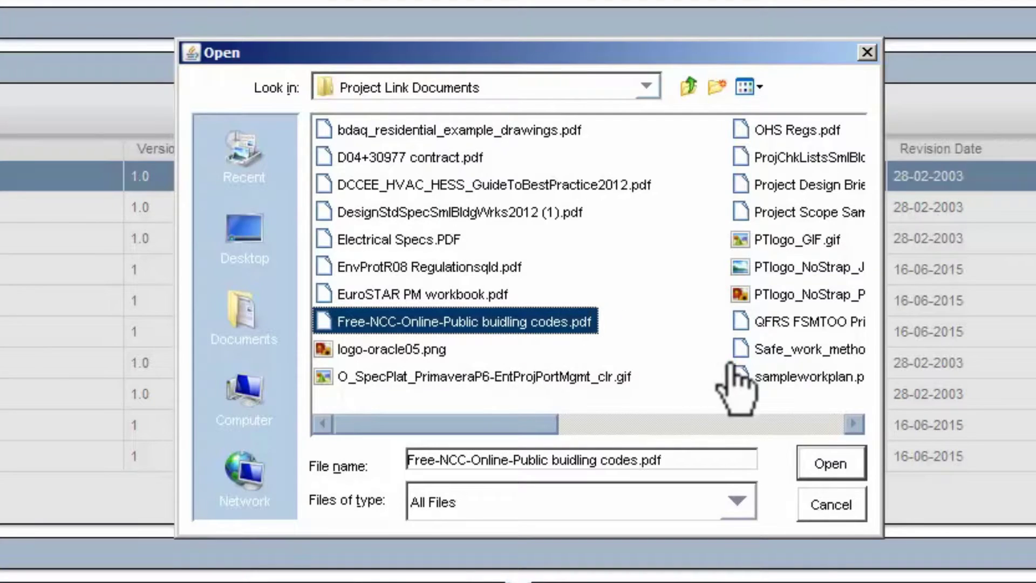
left_click(835, 472)
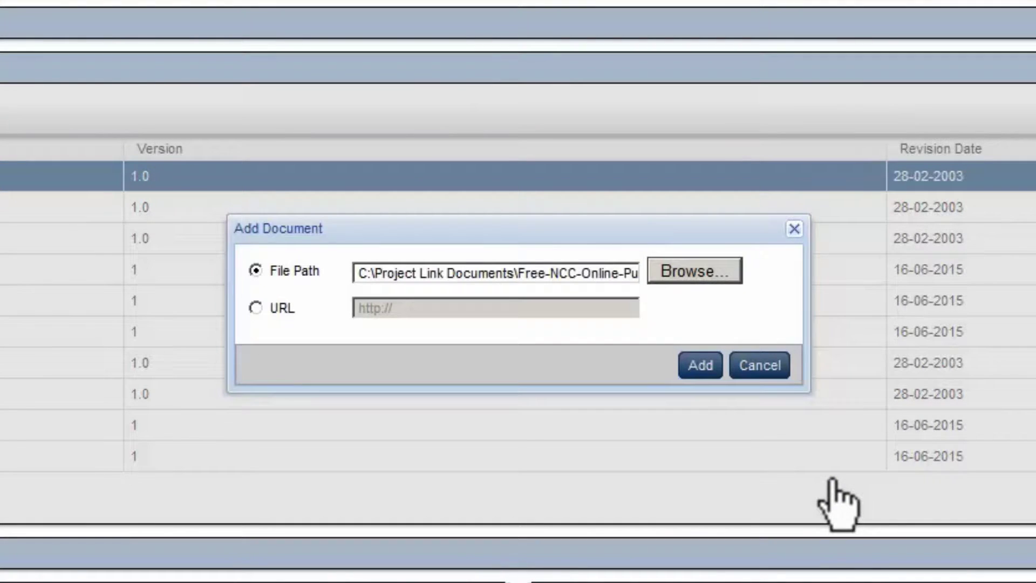
left_click(700, 373)
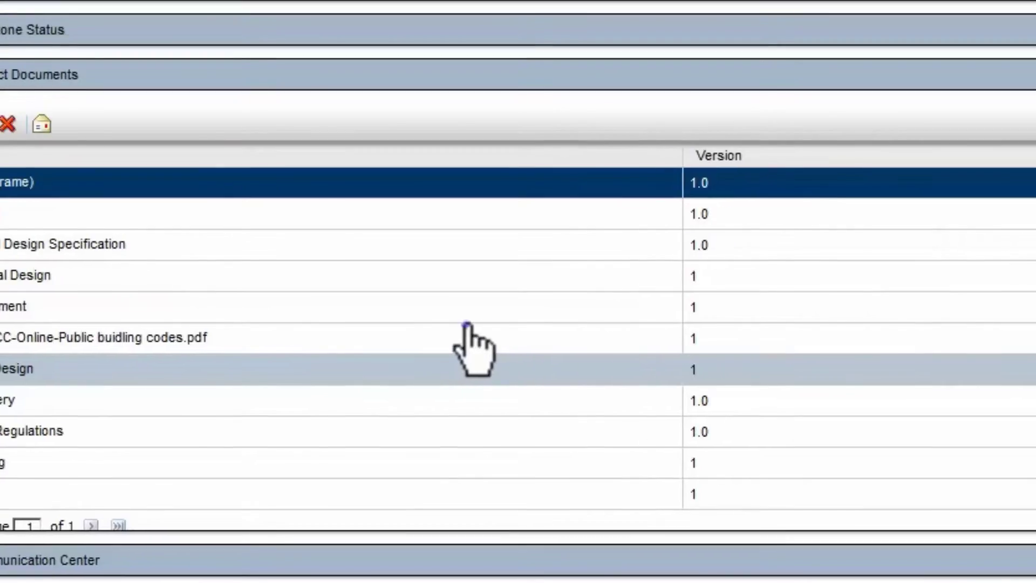
left_click(333, 332)
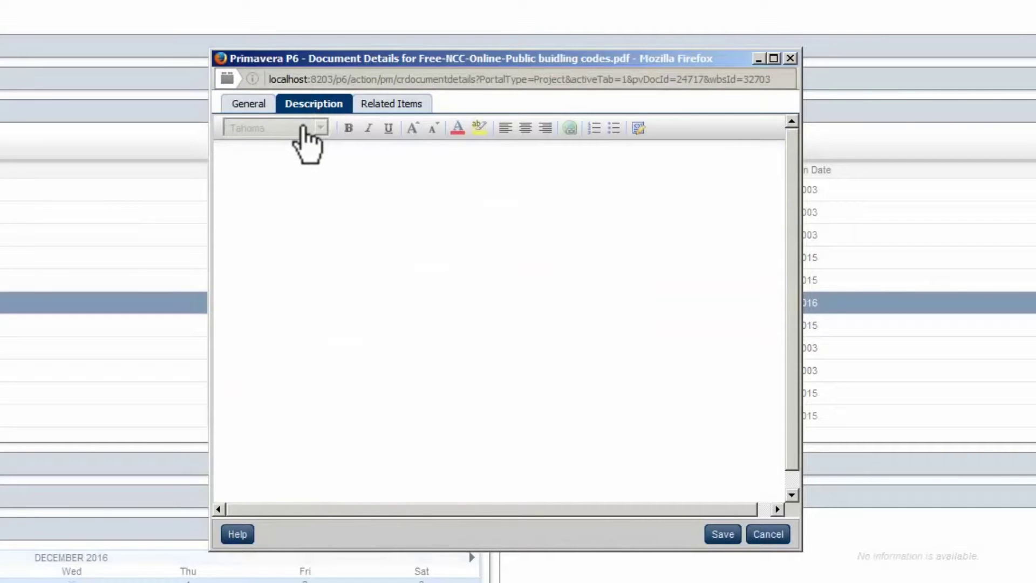
Step: Paste the description 'reference to the document is mandatory prior to work.' into the building-codes document
left_click(301, 191)
type("reference to the document is mandatory prior to work.")
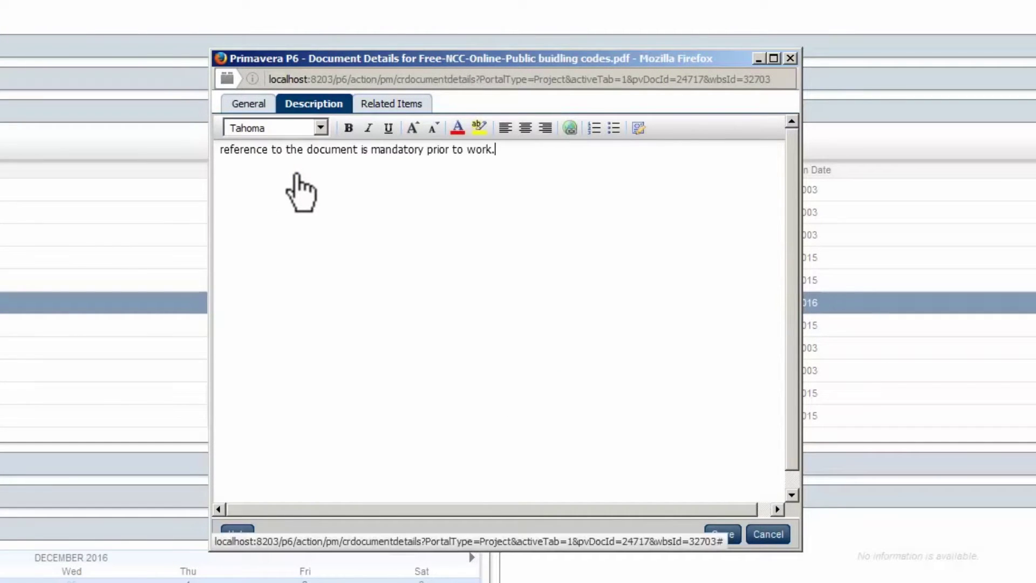
left_click(409, 110)
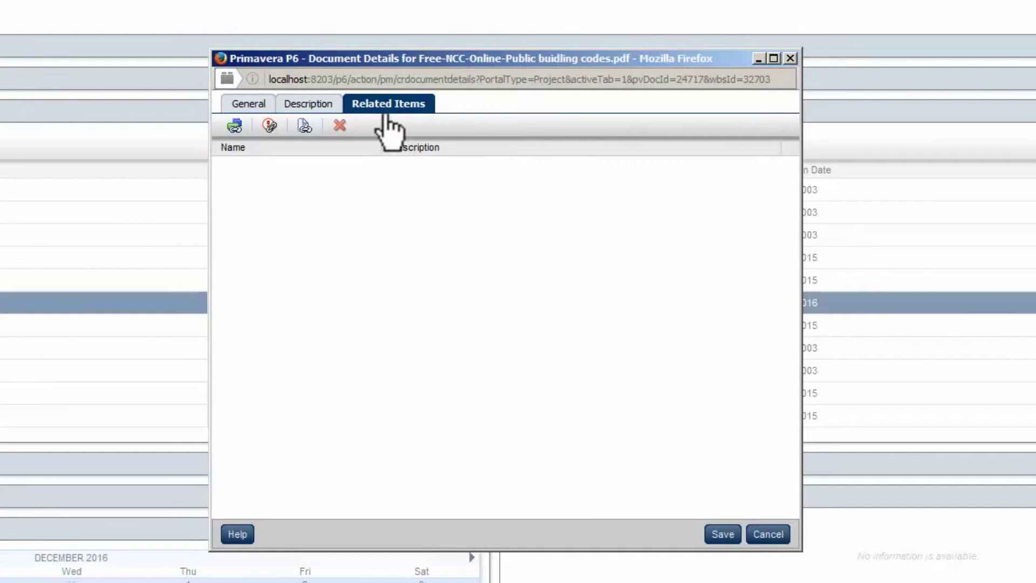
Step: Assign Foundation's Site Preparation activity as a related item of the building-codes PDF
left_click(234, 126)
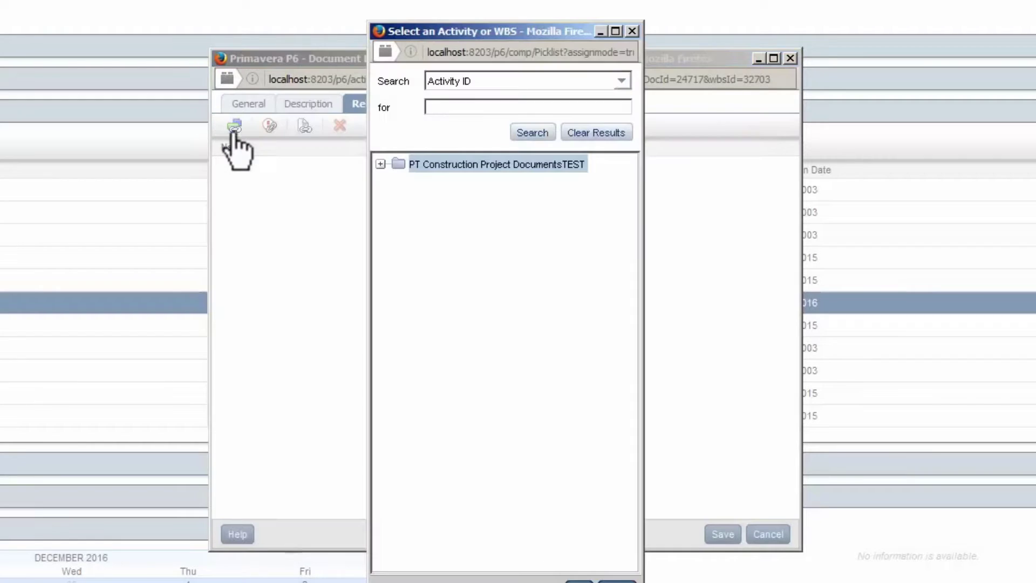
left_click(381, 164)
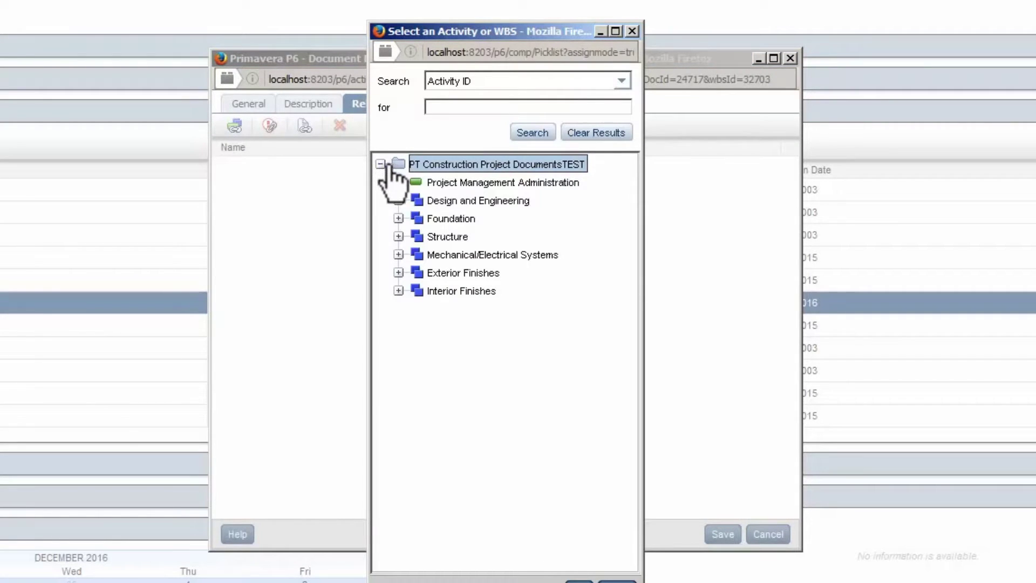
left_click(398, 219)
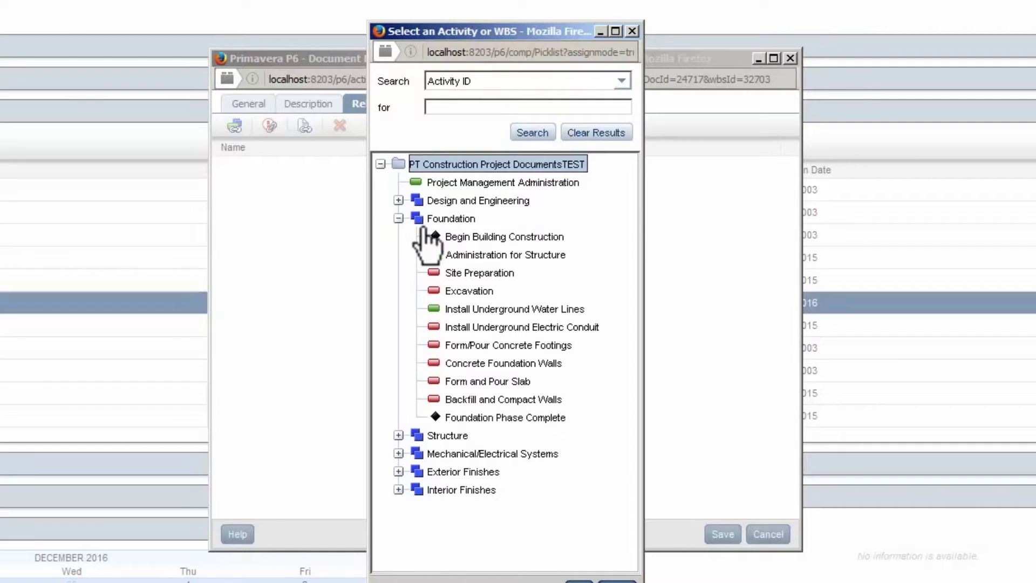
left_click(467, 273)
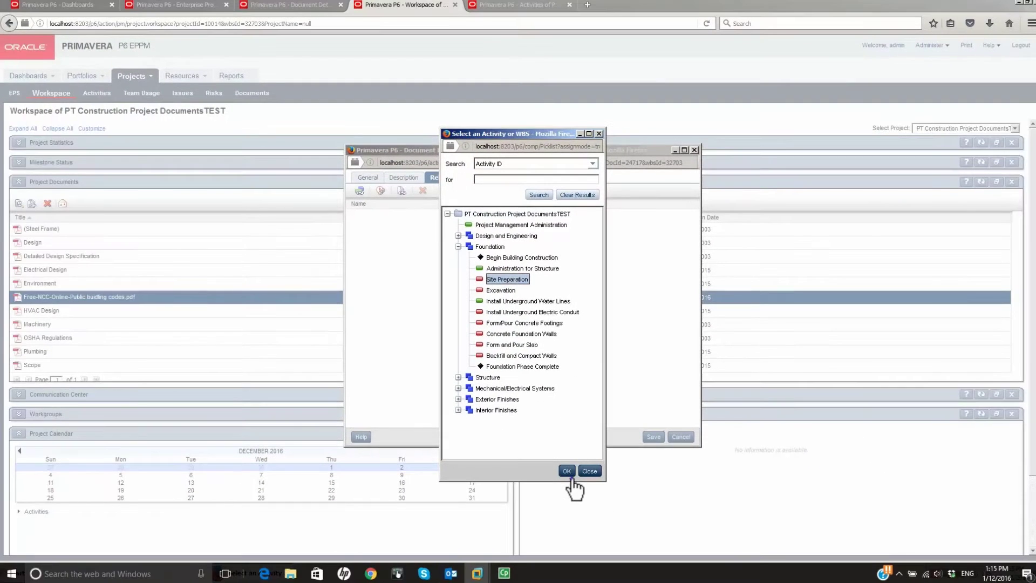
left_click(579, 581)
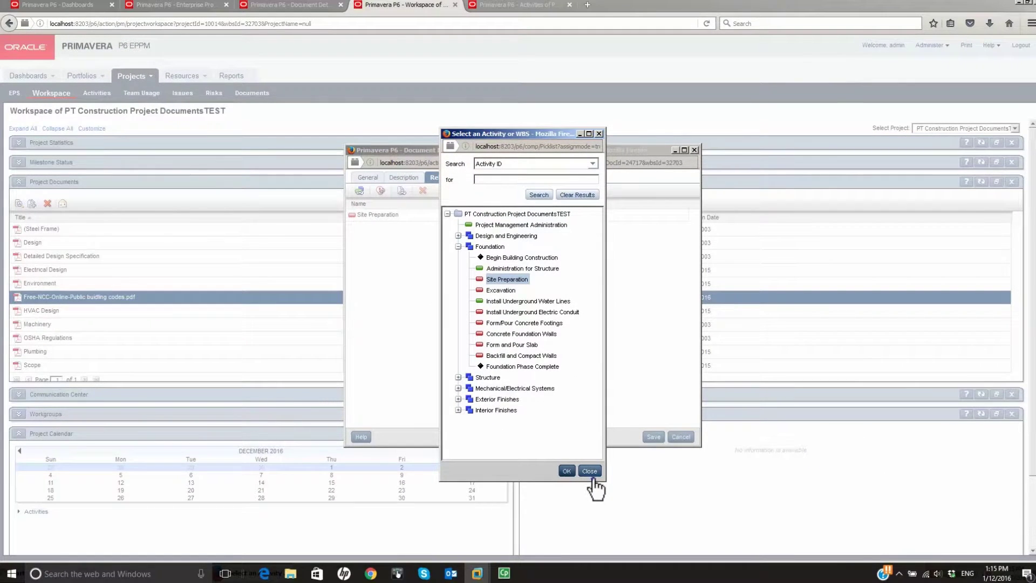
left_click(591, 474)
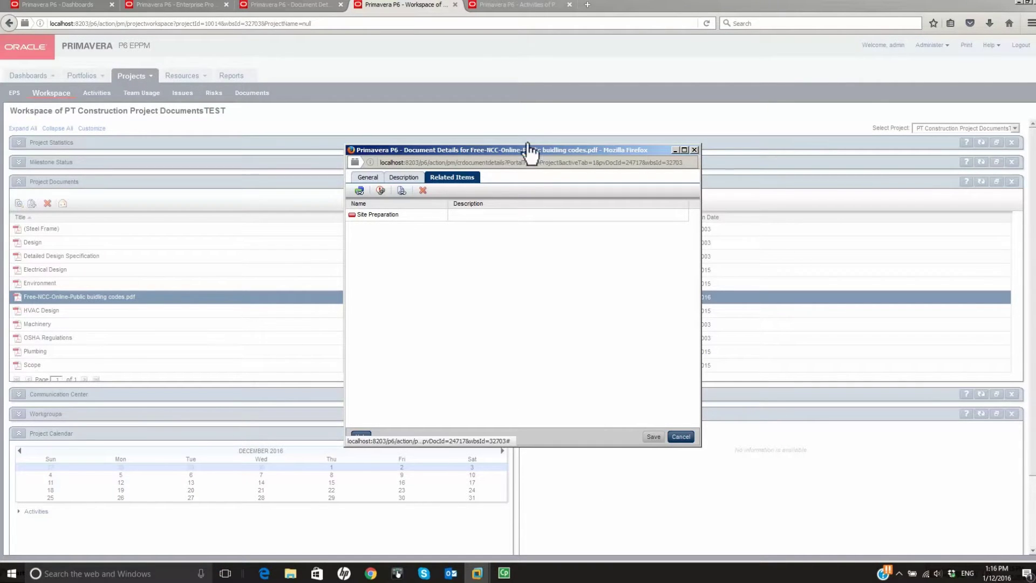
Step: Select Site Preparation in the Activities view and reload the page
left_click(525, 8)
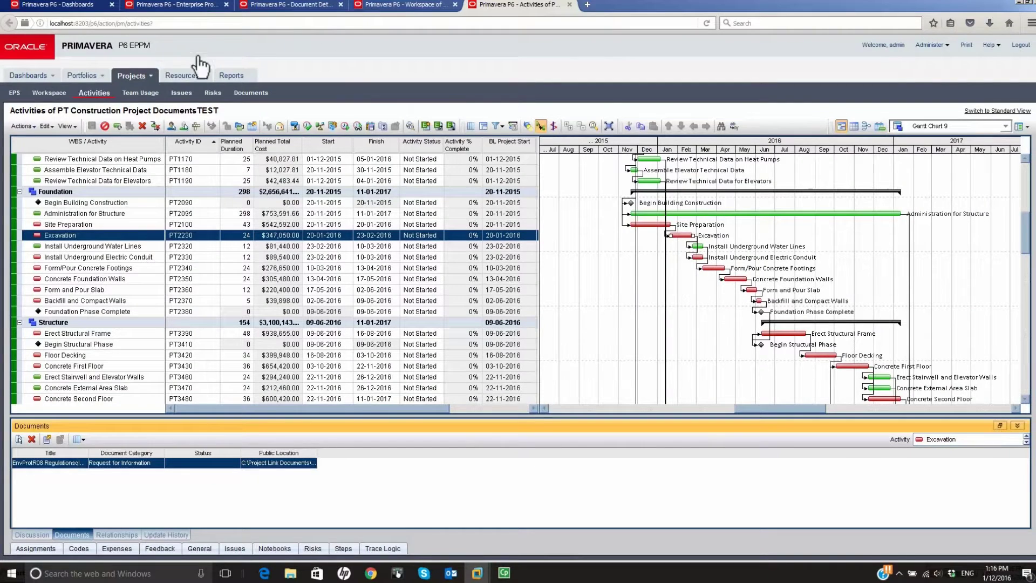
left_click(82, 225)
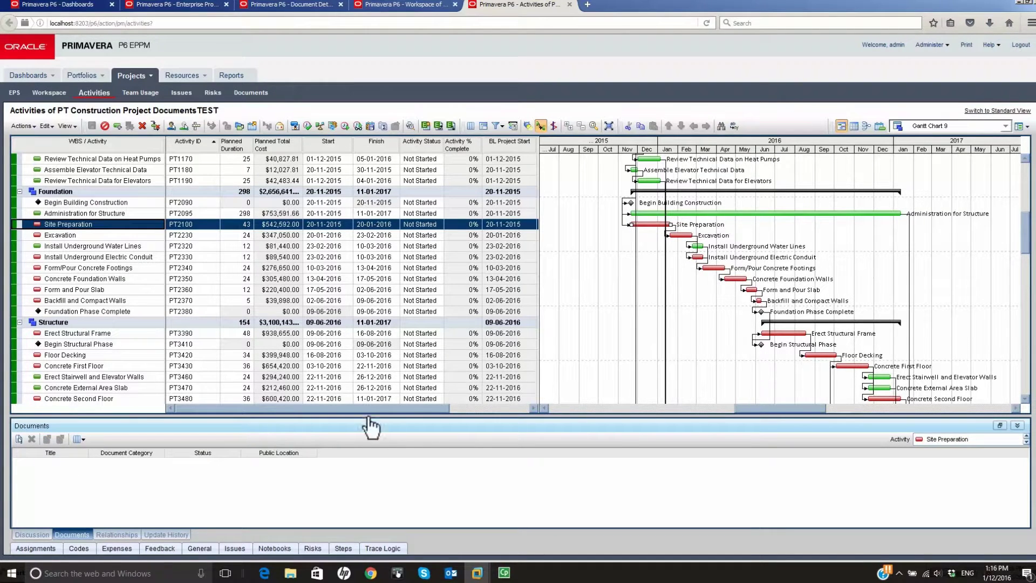
left_click(707, 23)
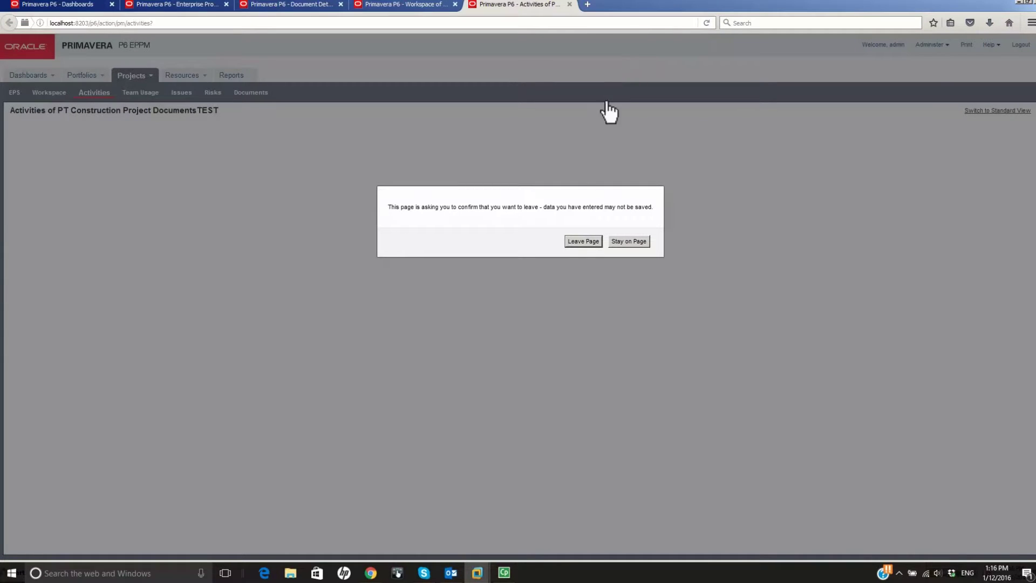
Step: Leave the page to reload, then launch the building-codes PDF from Site Preparation's documents
left_click(584, 242)
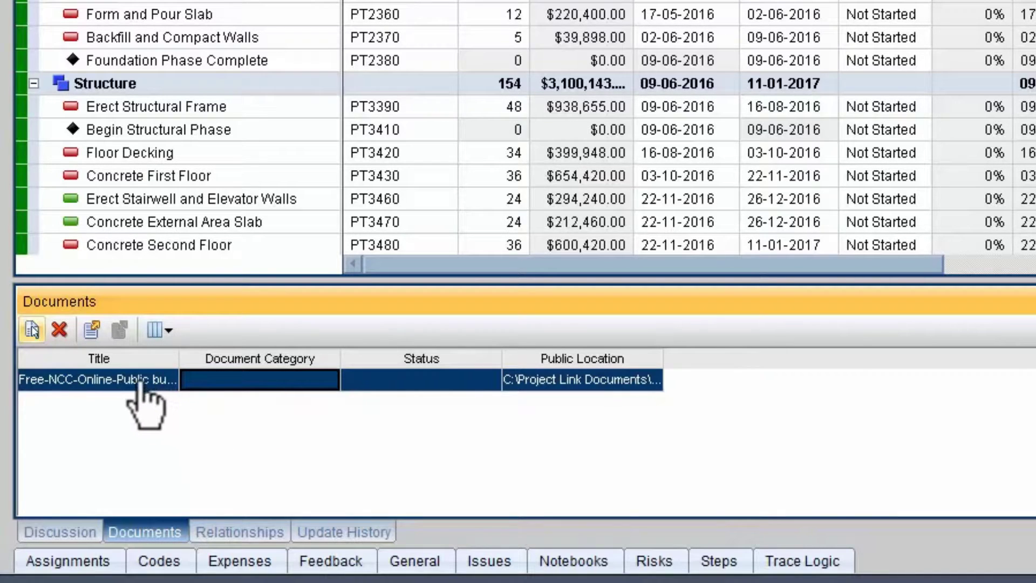
left_click(92, 331)
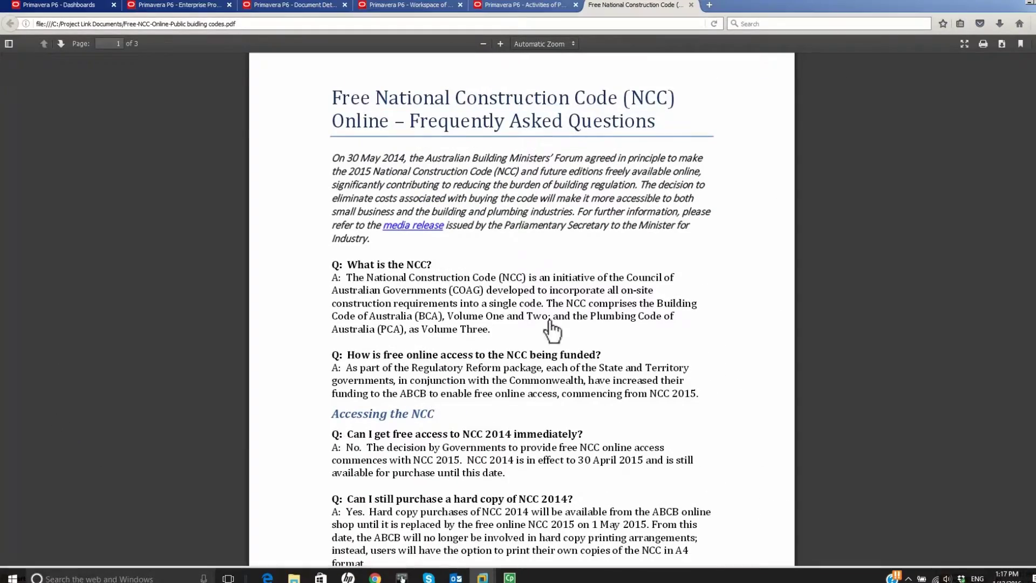
Step: Back in Workspace, set the building-codes PDF's category to Requirements Specifications and save
left_click(691, 5)
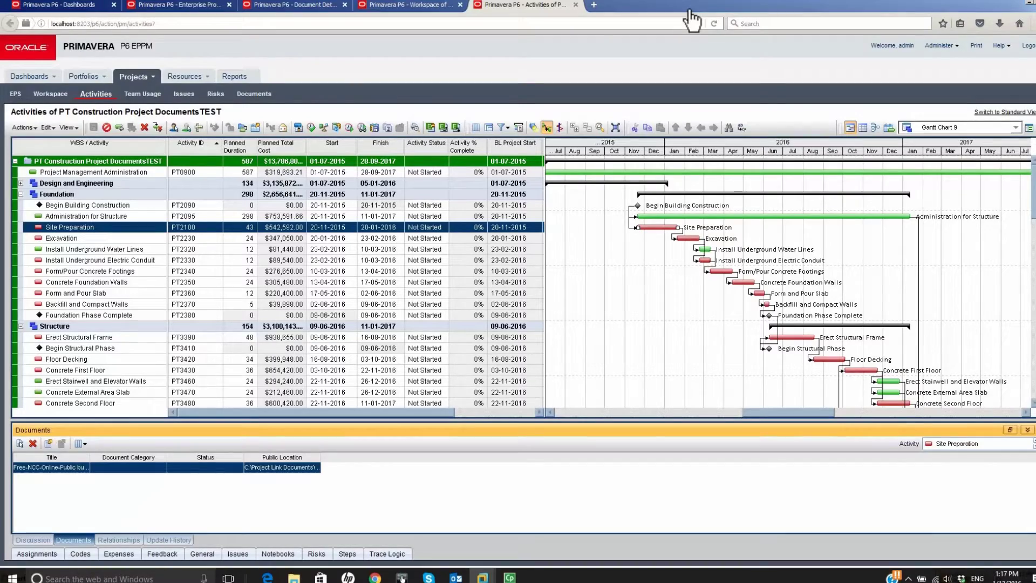
left_click(397, 6)
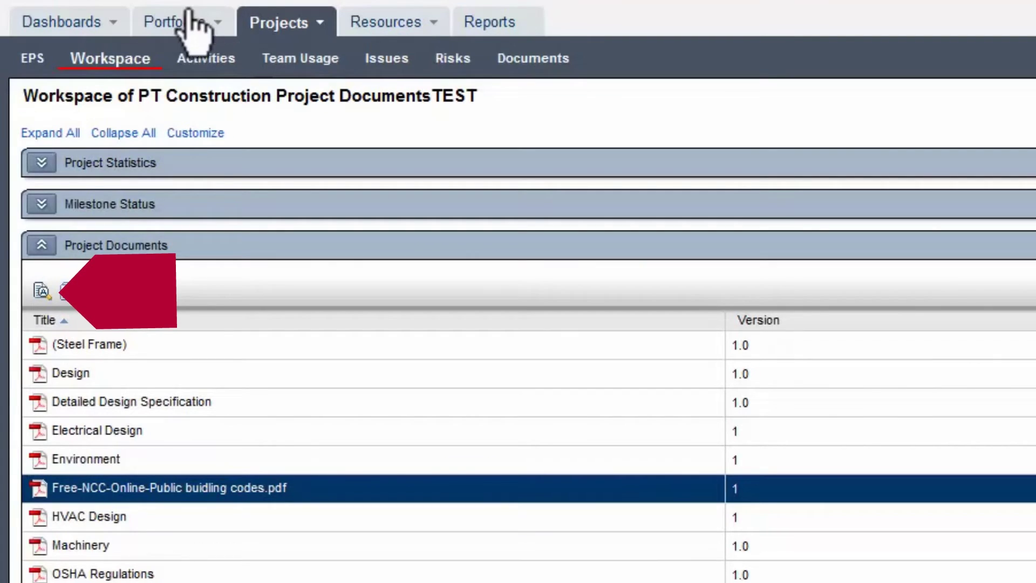
left_click(20, 206)
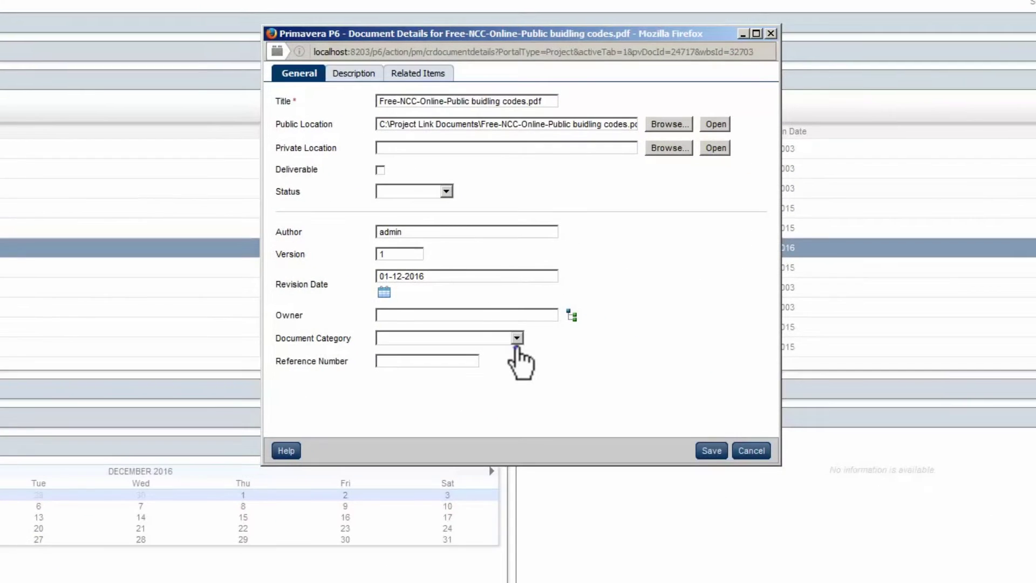
left_click(516, 338)
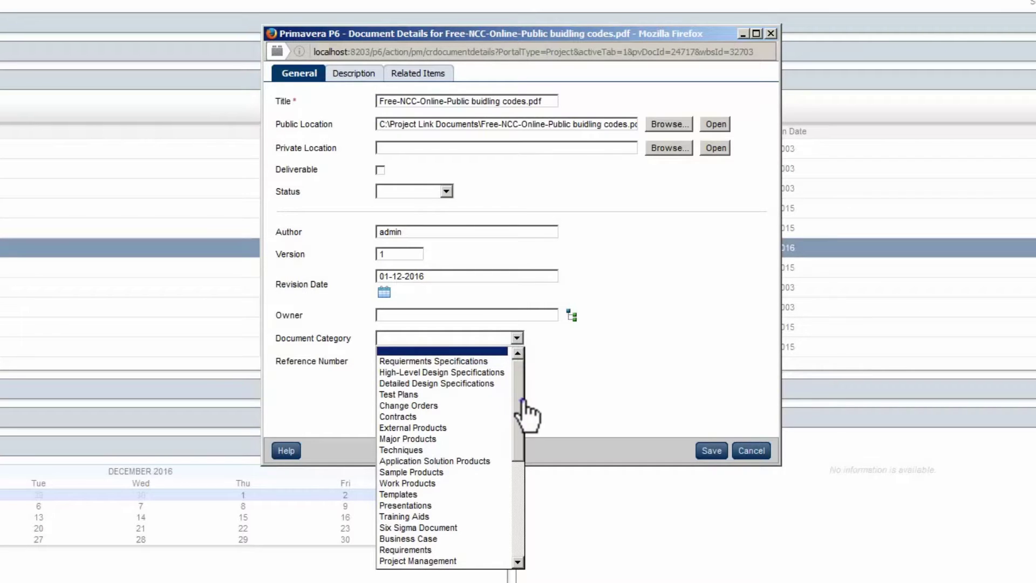
scroll(518, 405, "down", 4)
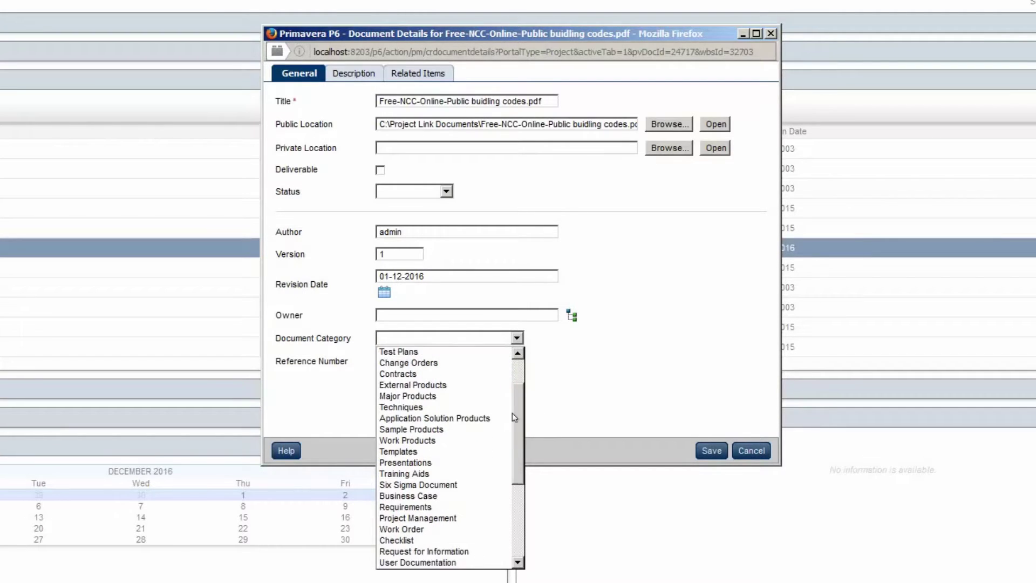
scroll(513, 417, "down", 6)
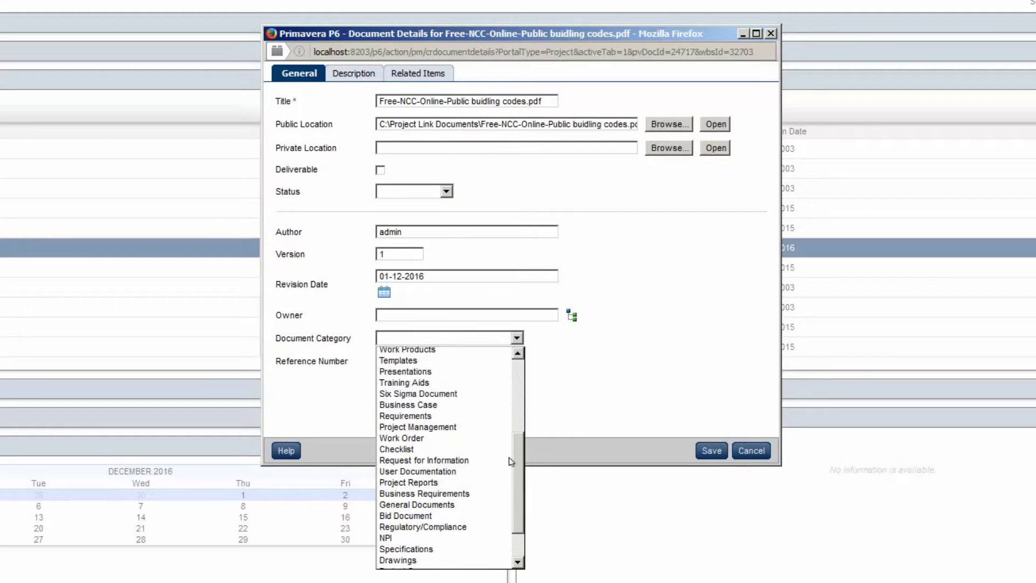
scroll(511, 461, "down", 2)
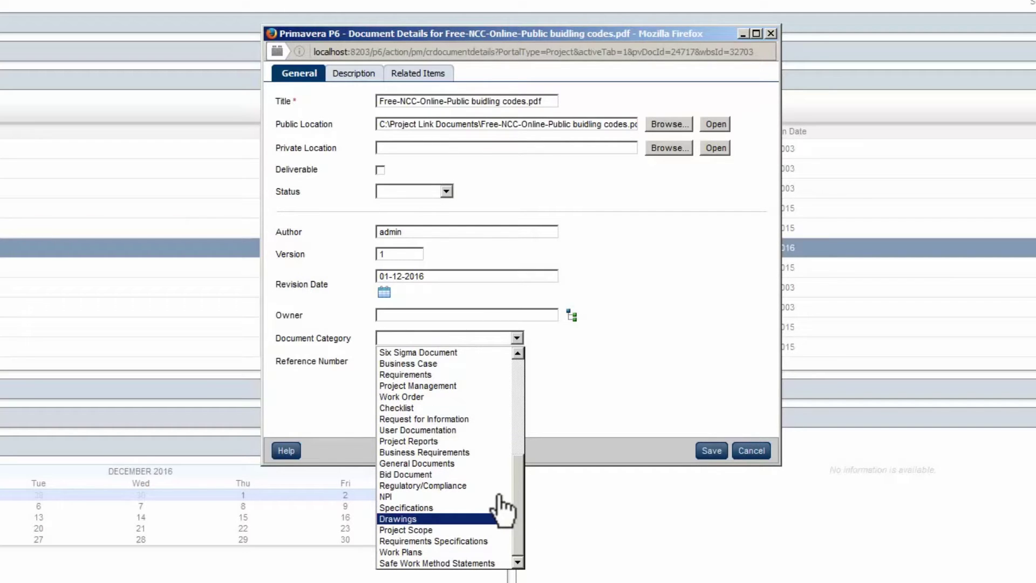
left_click(458, 541)
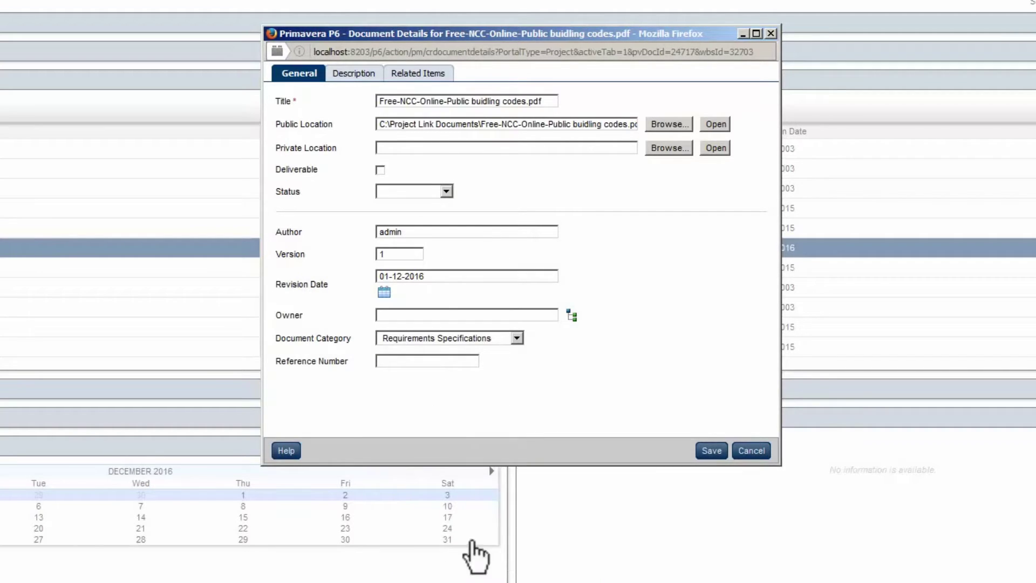
left_click(721, 457)
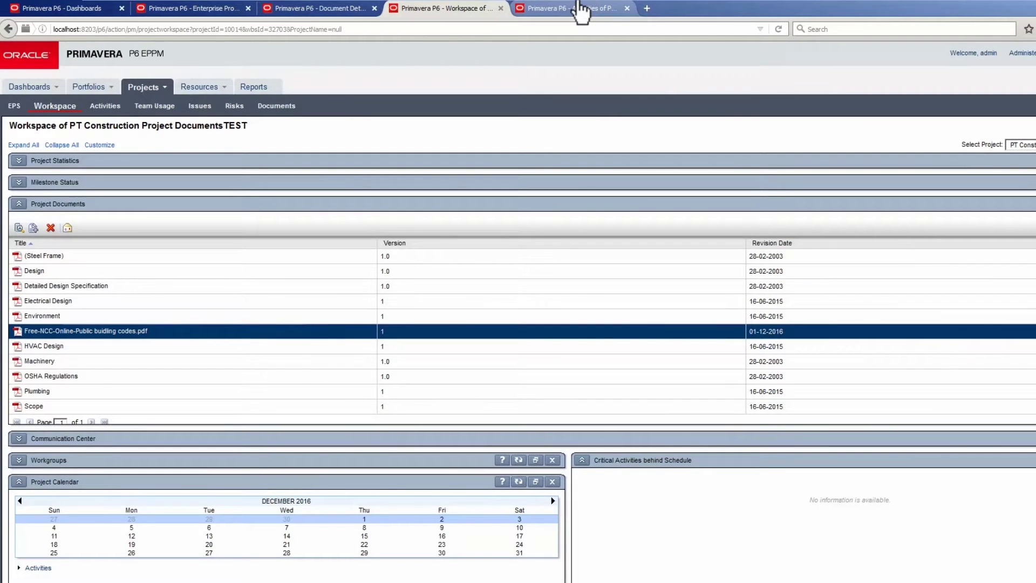
Step: Refresh Activities and view Site Preparation's documents, showing the building-codes PDF as Requirements Specifications
left_click(581, 10)
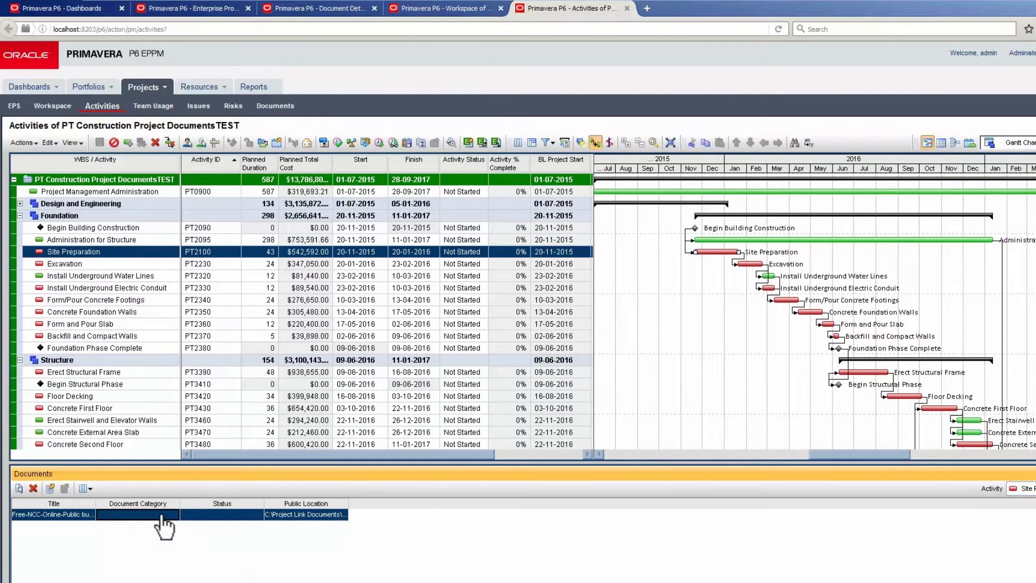
left_click(779, 31)
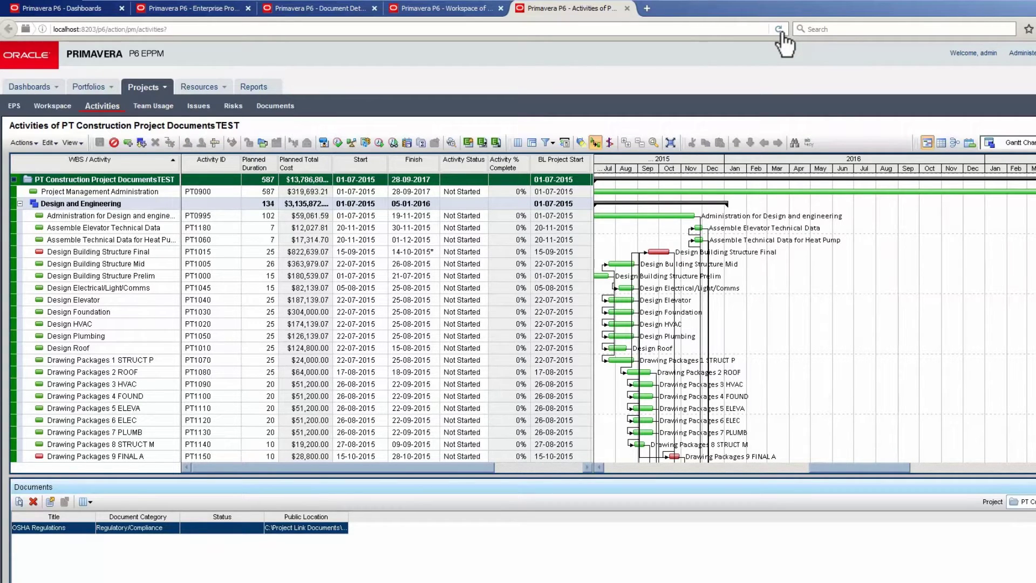
left_click(19, 204)
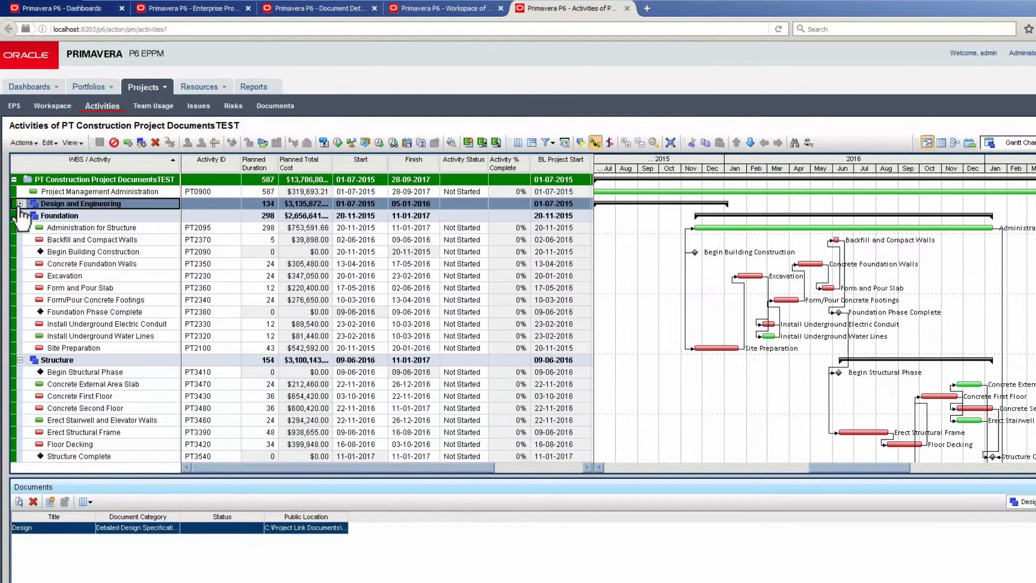
left_click(58, 352)
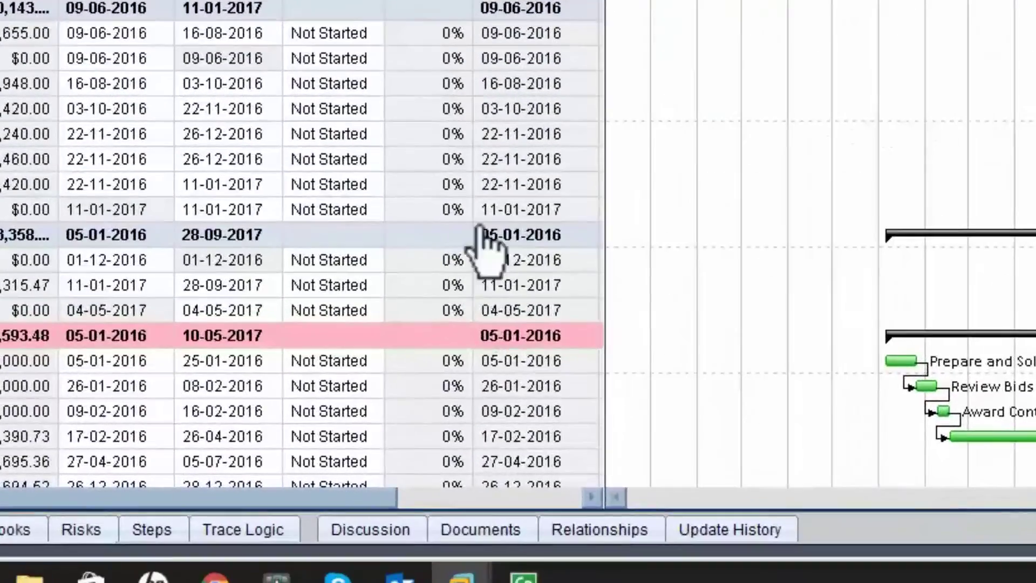
left_click(480, 529)
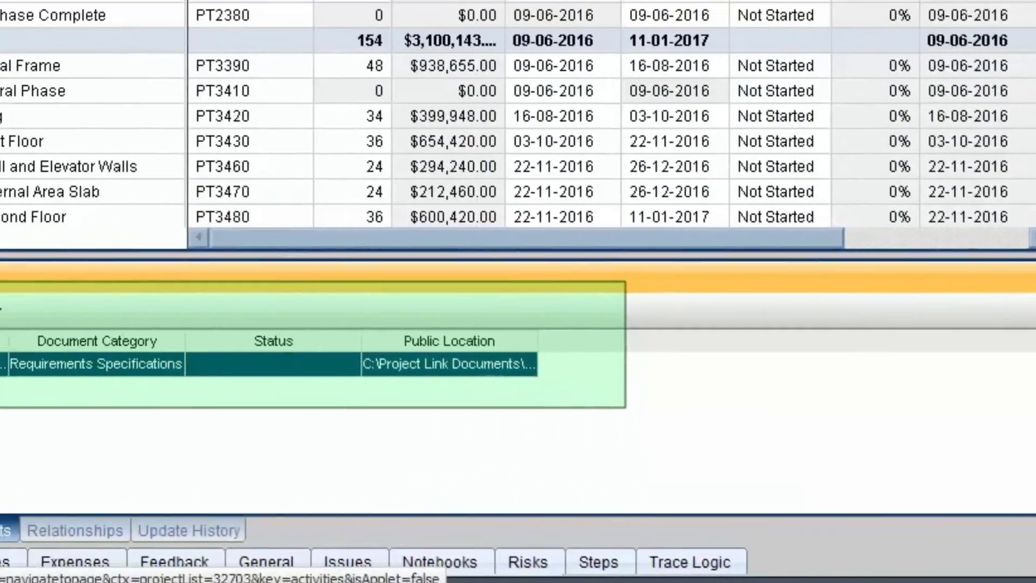